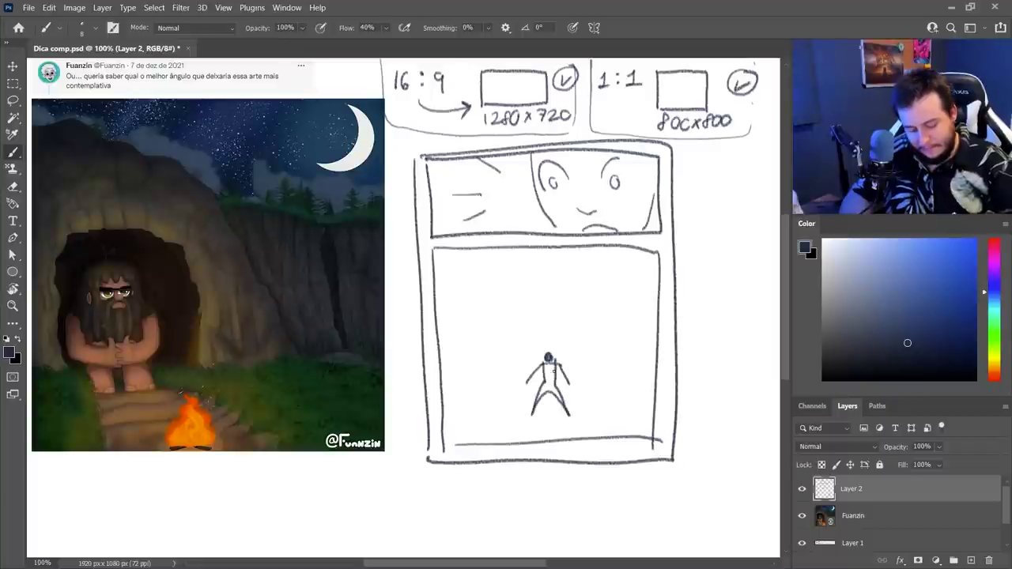
Step: Sketch a rocky ledge beneath the standing figure, with receding hills and a winding path behind it in the lower panel
mouse_move(468, 441)
mouse_down()
mouse_move(494, 416)
mouse_move(624, 436)
mouse_up()
drag(517, 409, 493, 437)
mouse_move(654, 331)
mouse_down()
mouse_move(621, 319)
mouse_move(608, 352)
mouse_move(582, 368)
mouse_move(657, 392)
mouse_up()
mouse_move(587, 366)
mouse_down()
mouse_move(507, 321)
mouse_move(657, 415)
mouse_up()
mouse_move(514, 324)
mouse_down()
mouse_move(567, 300)
mouse_move(659, 299)
mouse_up()
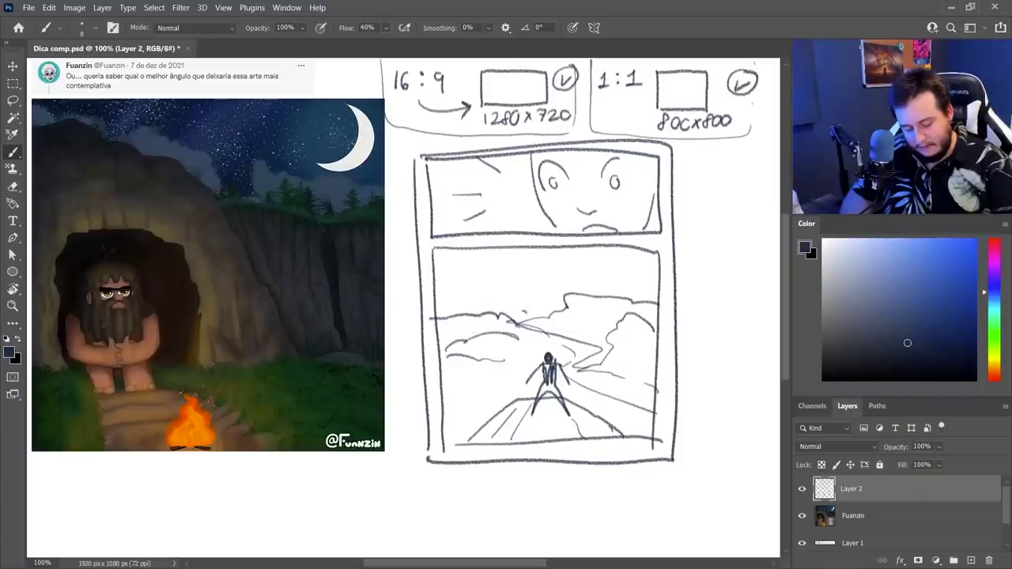
Step: Clean up the hill line and sketch billowing clouds and a pointed peak above the hills in the lower panel
key(e)
mouse_move(587, 298)
mouse_down()
mouse_move(564, 310)
mouse_move(598, 301)
mouse_move(593, 264)
mouse_move(629, 254)
mouse_up()
key(b)
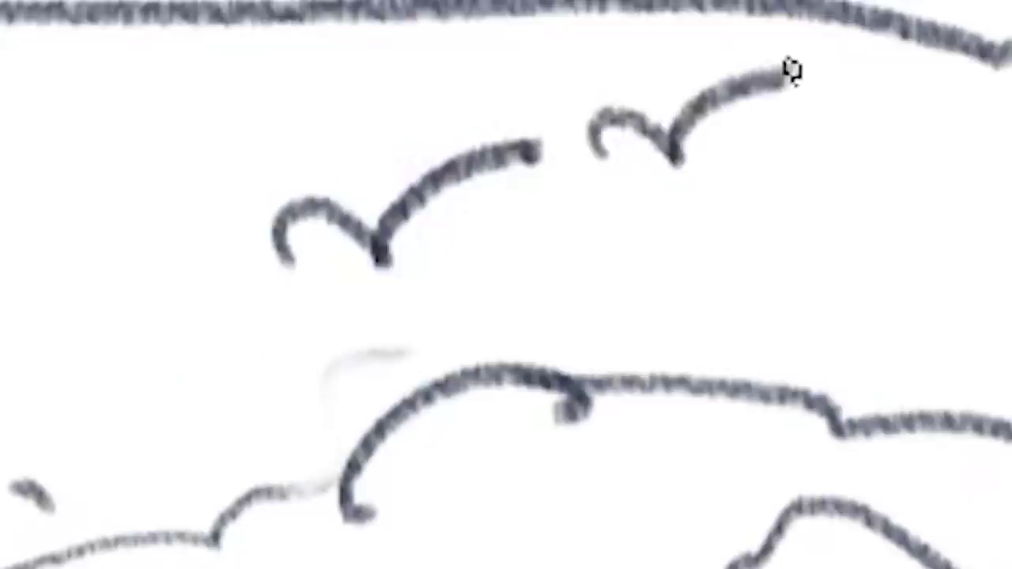
mouse_move(35, 383)
mouse_down()
mouse_move(183, 219)
mouse_move(326, 177)
mouse_up()
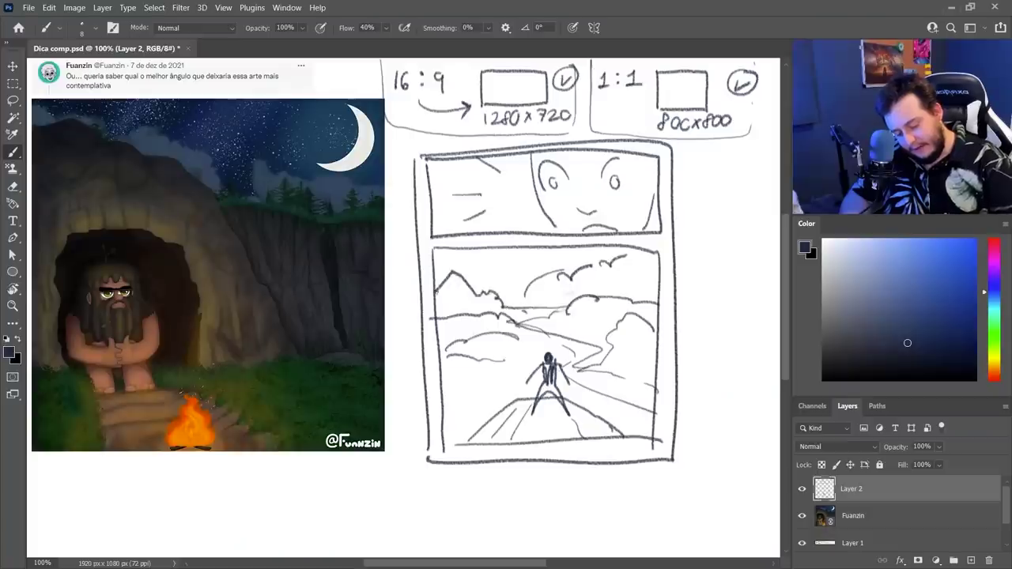
Step: Rework the peak into a volcano-shaped mountain and add distant ridges along the horizon of the lower panel
drag(454, 273, 502, 305)
key(e)
key(b)
key(e)
key(b)
drag(451, 275, 463, 285)
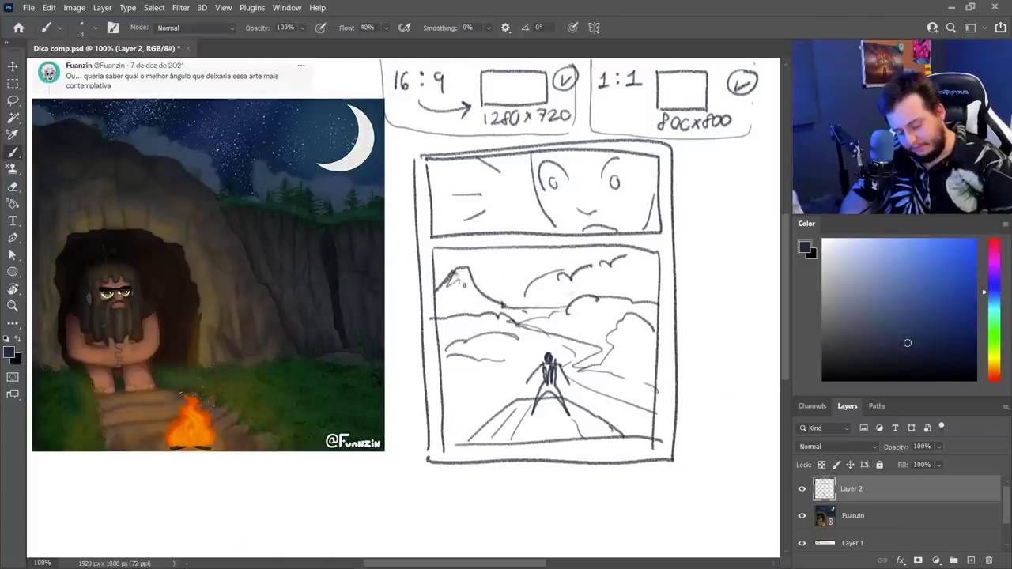
drag(496, 305, 533, 304)
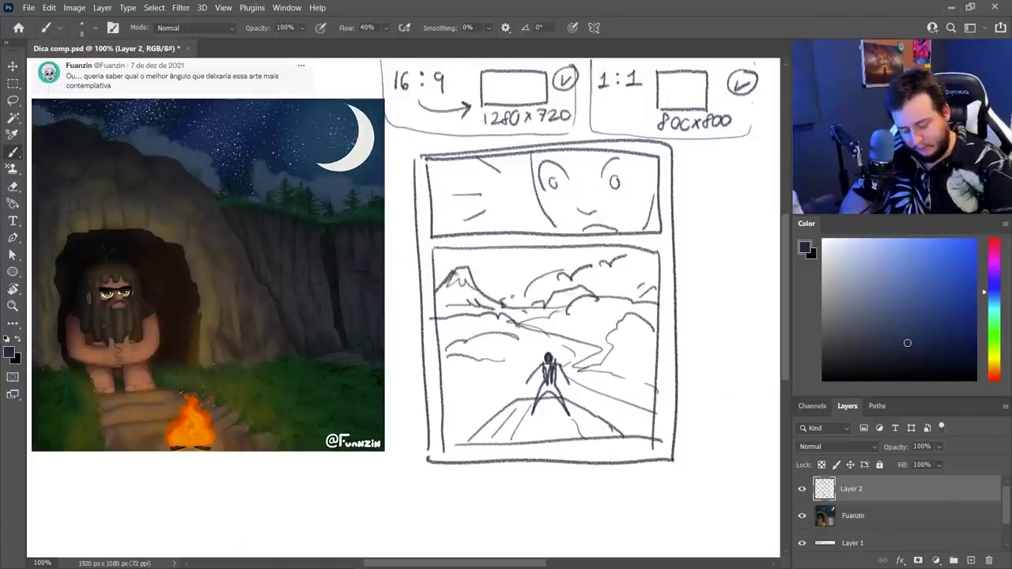
Step: Add dark foliage along both lower sides of the landscape panel and draw a curved arrow from the face panel down to it
drag(455, 399, 471, 433)
drag(645, 404, 653, 395)
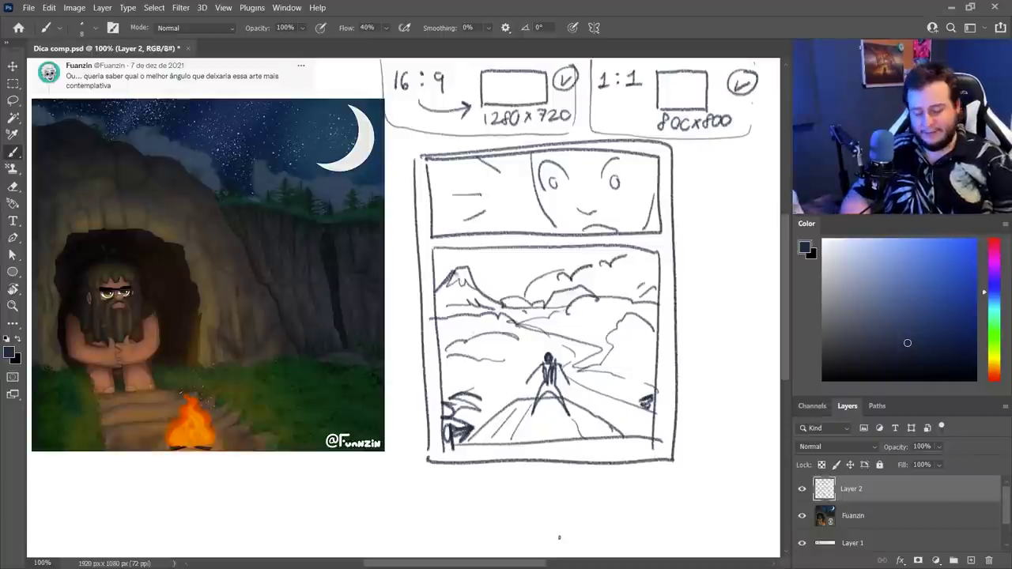
mouse_move(679, 181)
mouse_down()
mouse_move(710, 203)
mouse_move(686, 276)
mouse_move(703, 273)
mouse_move(686, 260)
mouse_up()
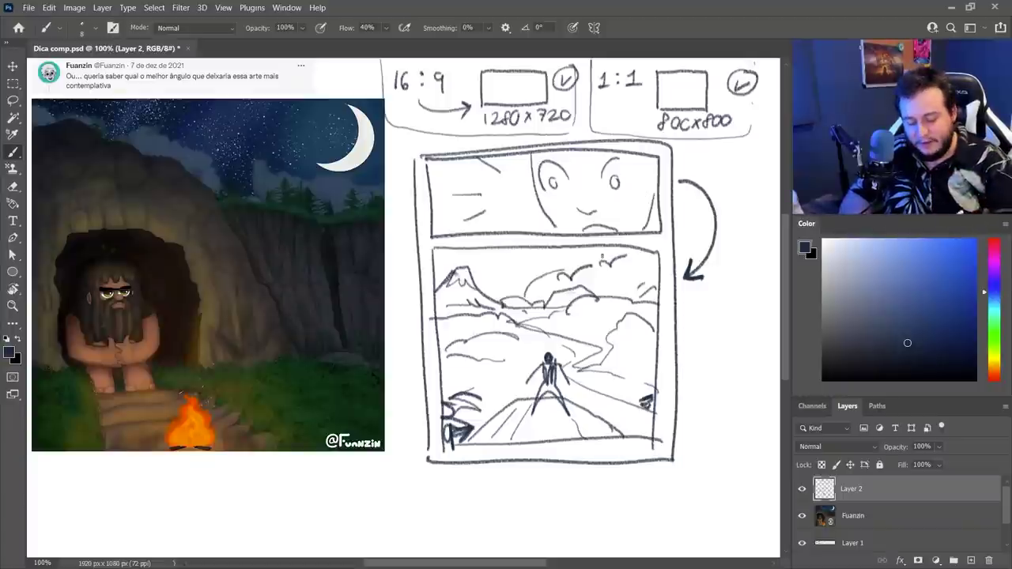
drag(544, 188, 545, 314)
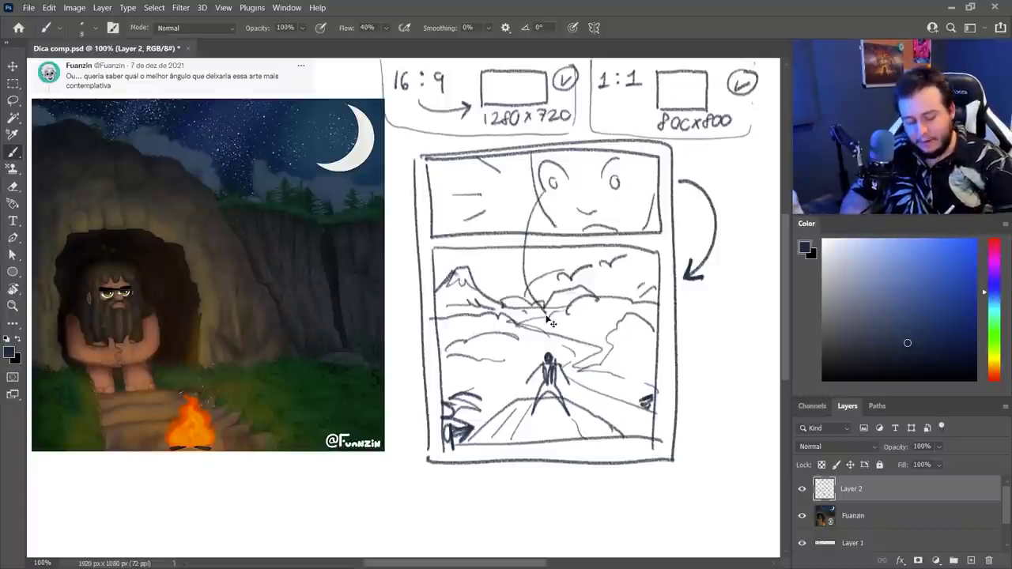
key(ctrl+z)
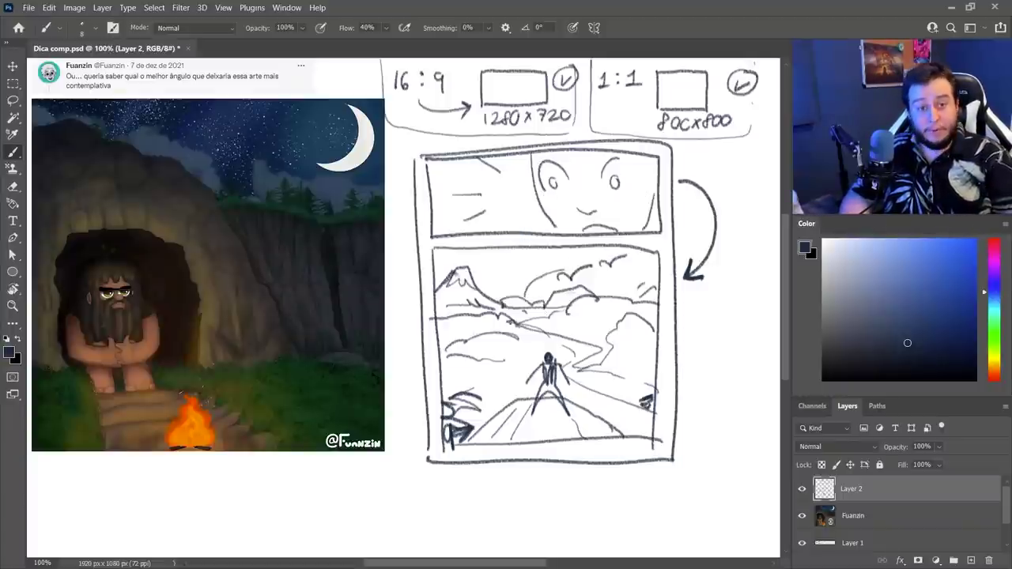
Step: Fill in the standing figure's body, legs and arms as a dark silhouette
mouse_move(547, 370)
mouse_down()
mouse_move(537, 405)
mouse_move(564, 404)
mouse_move(534, 415)
mouse_up()
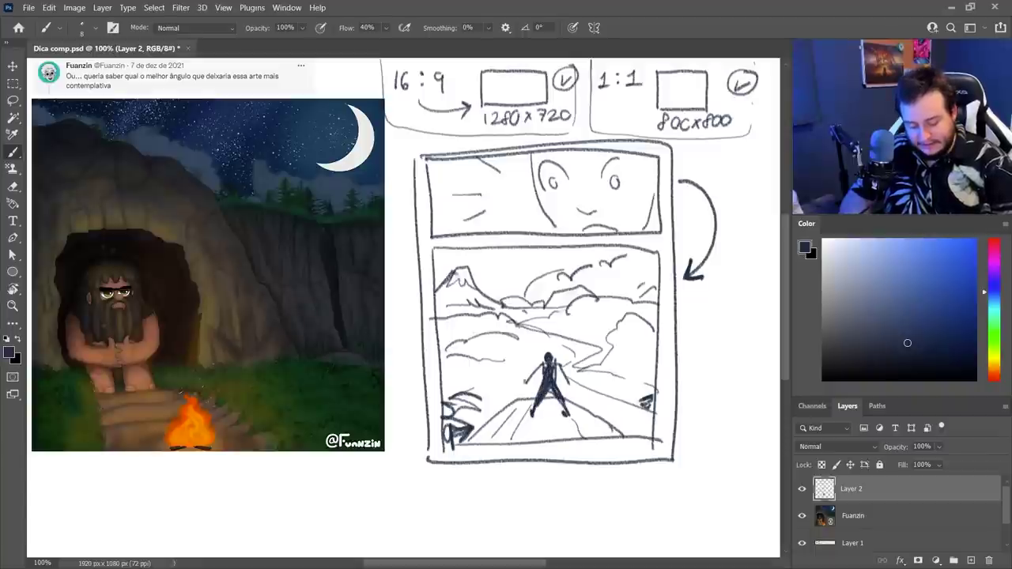
drag(540, 365, 526, 387)
drag(563, 365, 569, 384)
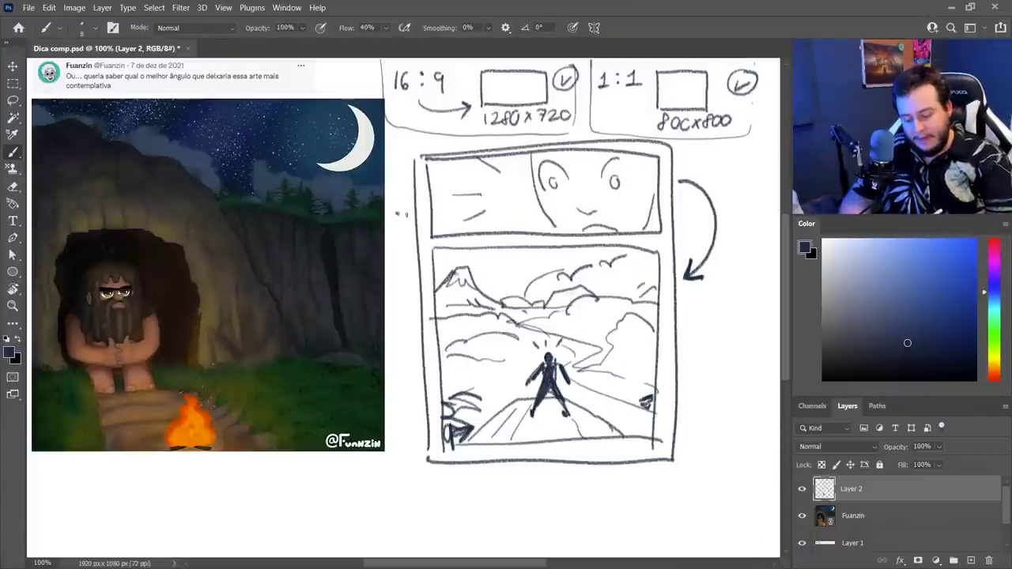
Step: Draw two short arrows outside the frame, one pointing at the face panel and one at the landscape panel
drag(405, 214, 415, 214)
drag(395, 259, 420, 259)
mouse_move(412, 205)
mouse_down()
mouse_move(423, 213)
mouse_move(412, 224)
mouse_up()
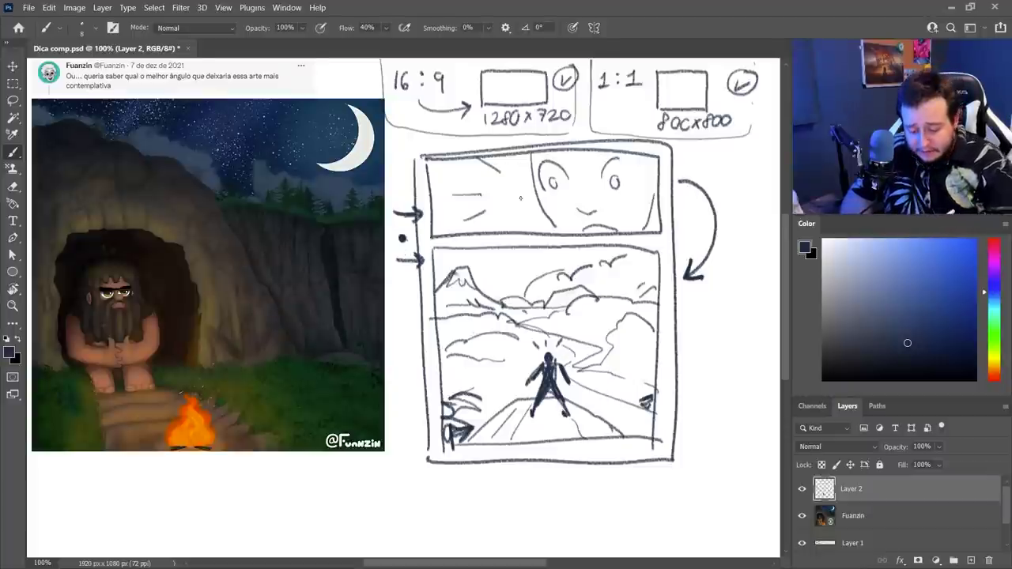
drag(535, 190, 441, 195)
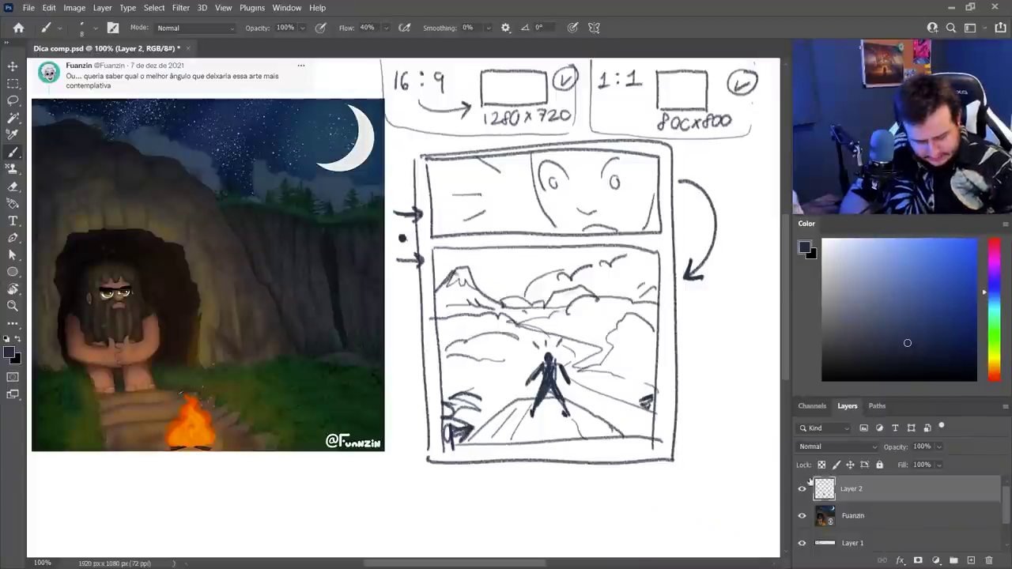
Step: Hide Layer 2 with the panel sketches and create a new empty layer above it
click(802, 489)
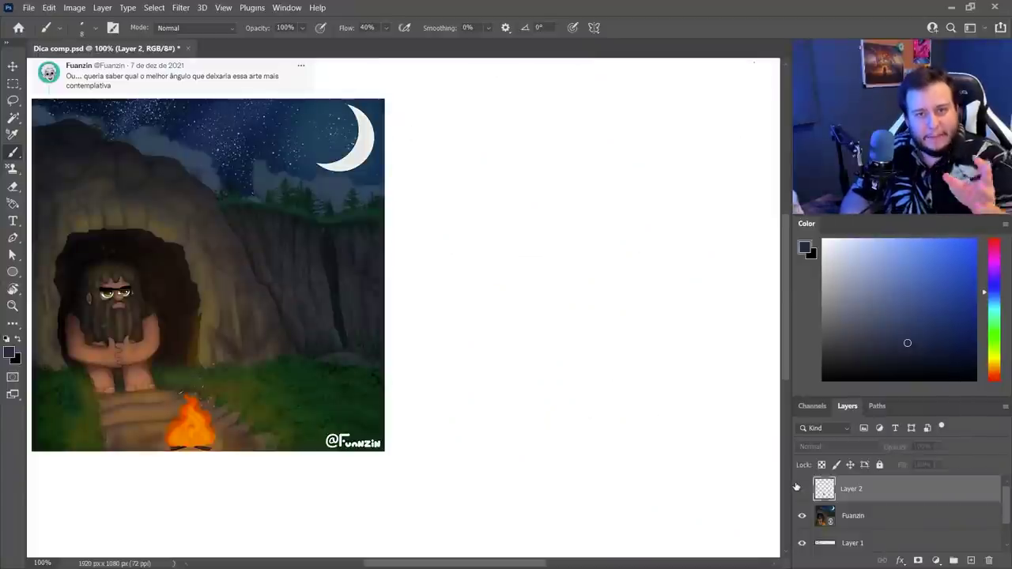
click(803, 491)
click(805, 491)
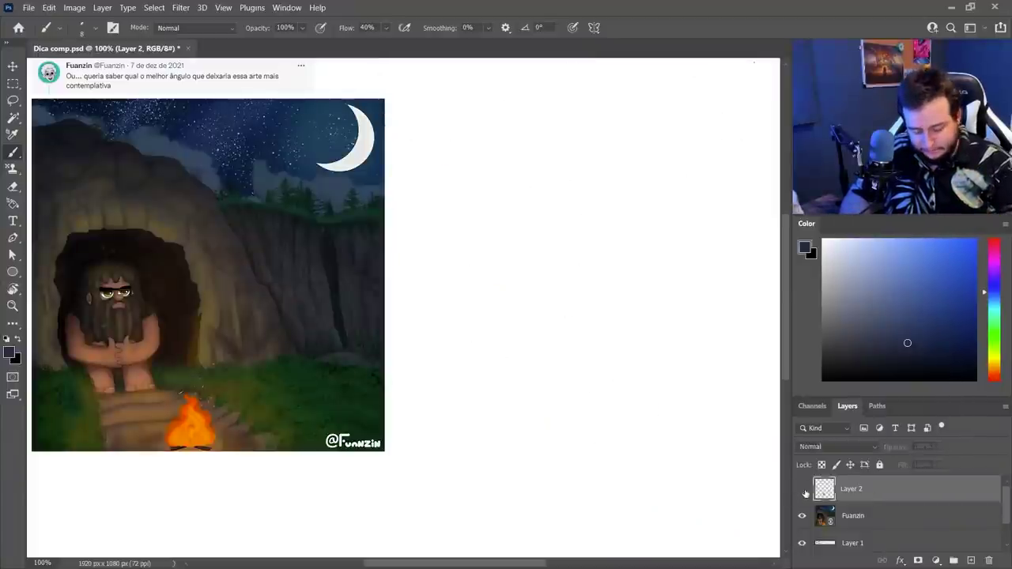
click(969, 560)
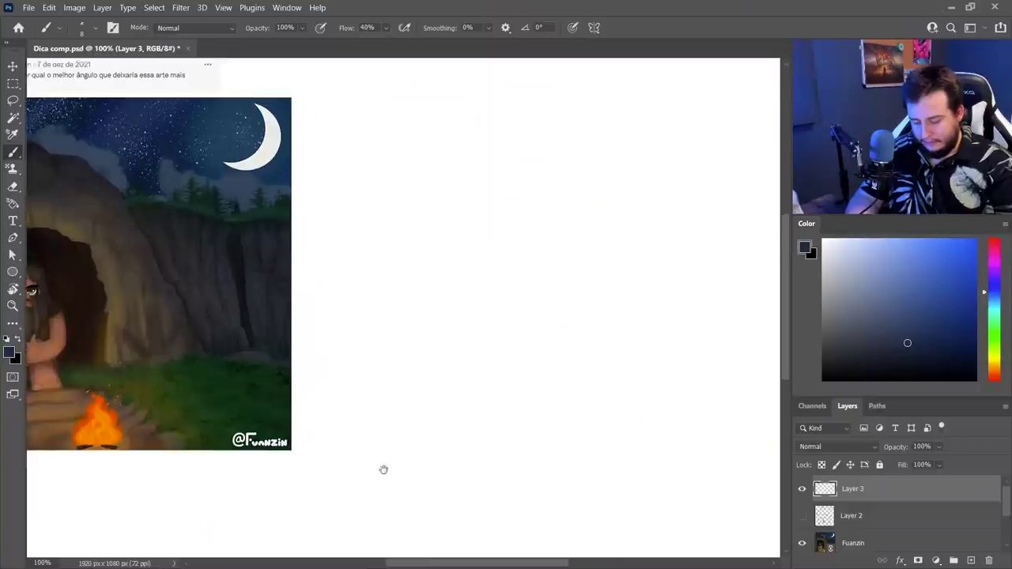
Step: Draw a wide rectangular frame with straight edges on the blank canvas beside the cave painting
drag(411, 302, 306, 351)
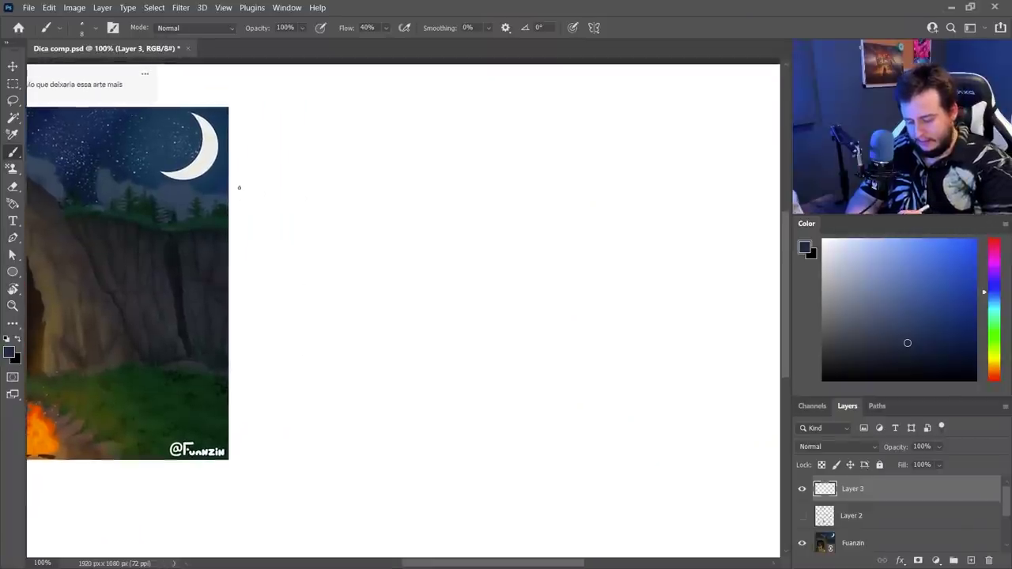
mouse_move(245, 164)
mouse_down()
mouse_move(266, 424)
mouse_move(598, 451)
mouse_move(752, 433)
mouse_move(755, 176)
mouse_up()
drag(246, 164, 756, 166)
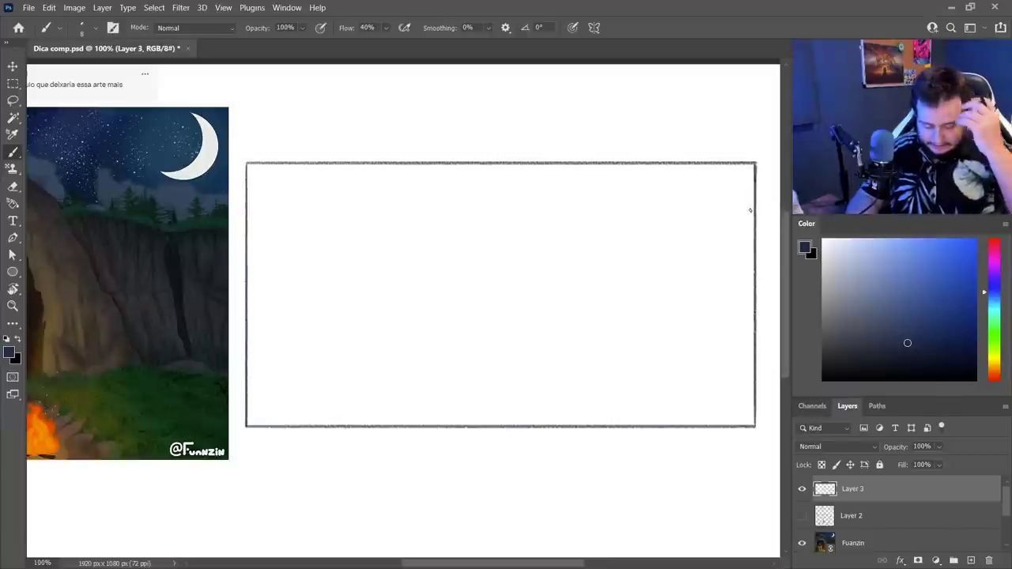
Step: Create another layer and draw a straight ground line across the lower part of the frame
key(ctrl+shift+alt+n)
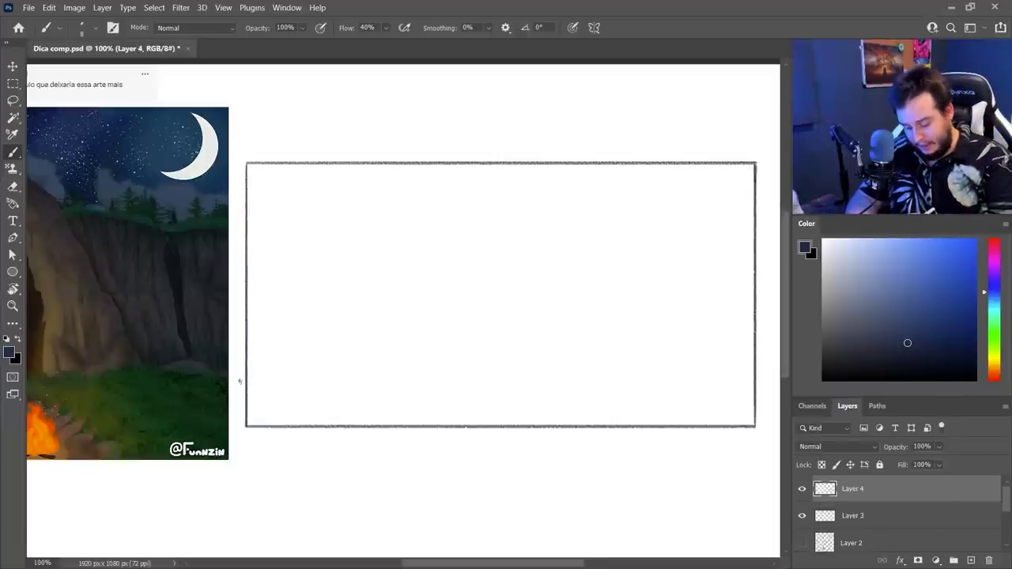
drag(240, 362, 756, 356)
key(ctrl+z)
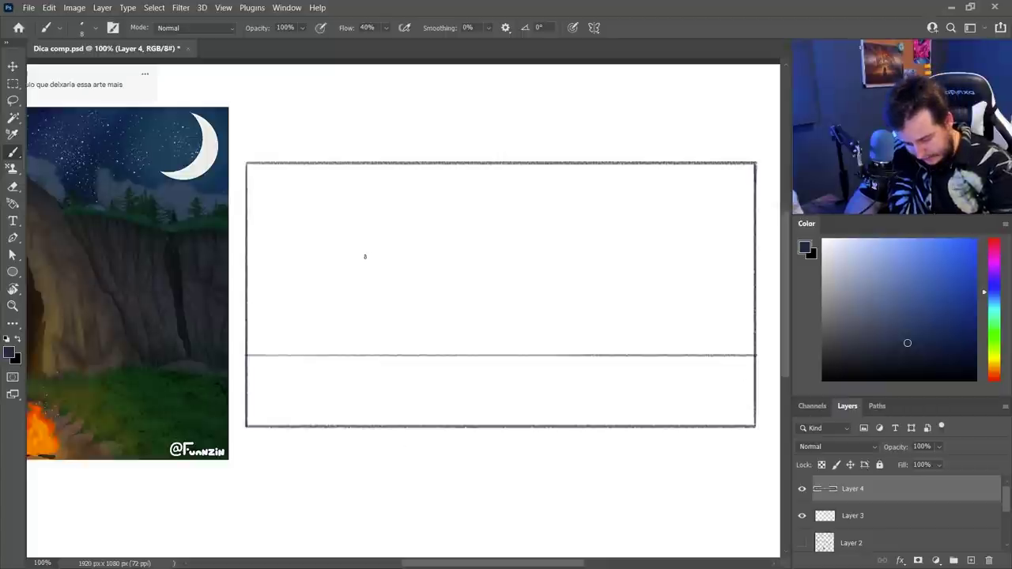
Step: Sketch the head, shoulders, supporting arm, torso and first bent leg of a seated figure on the ground line
mouse_move(396, 255)
mouse_down()
mouse_move(358, 258)
mouse_move(416, 271)
mouse_move(388, 262)
mouse_move(358, 301)
mouse_up()
drag(377, 265, 357, 348)
drag(358, 296, 344, 356)
drag(344, 355, 367, 365)
drag(369, 317, 398, 364)
mouse_move(414, 316)
mouse_down()
mouse_move(478, 367)
mouse_move(477, 331)
mouse_up()
drag(464, 303, 520, 349)
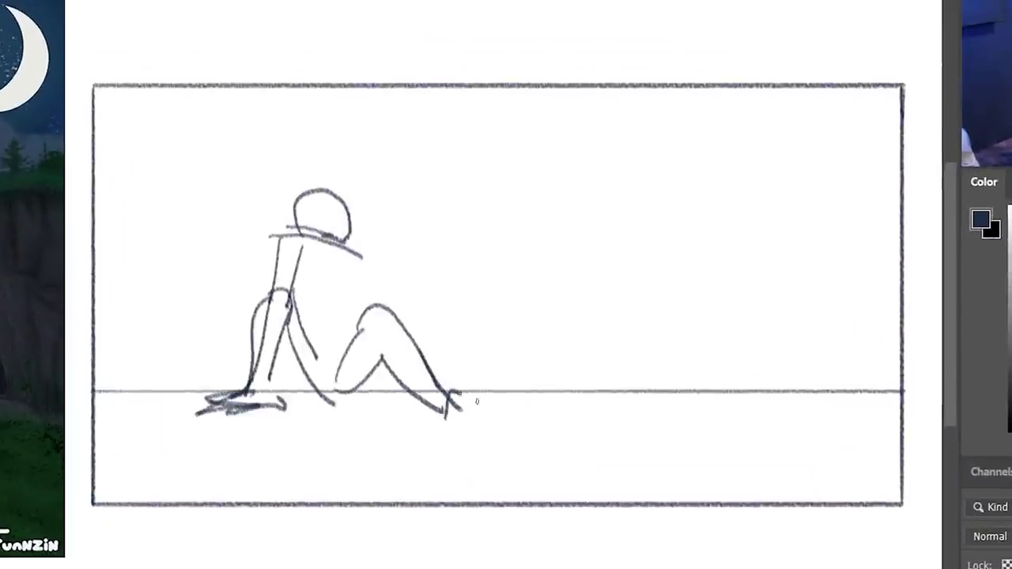
Step: Complete the seated figure with the second leg, an arm resting on the knee, the torso contour and ground contact lines
drag(498, 386, 566, 408)
drag(362, 255, 441, 308)
drag(347, 269, 387, 348)
drag(284, 352, 411, 405)
drag(277, 404, 433, 408)
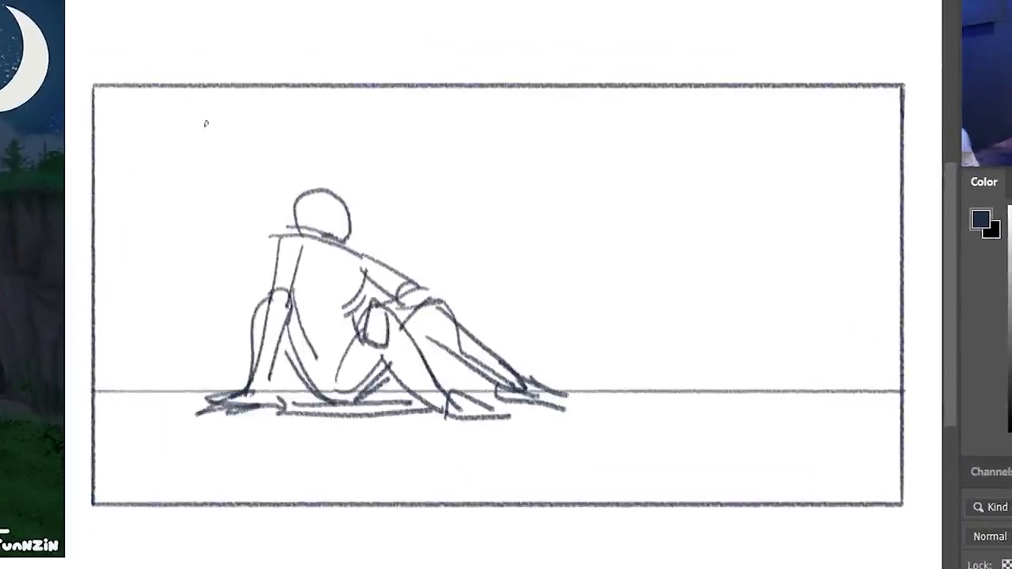
Step: Sketch the curved sides of a cave opening around the seated figure and ground lines running to the frame's near edge
drag(212, 103, 378, 260)
key(ctrl+z)
key(ctrl+z)
mouse_move(404, 90)
mouse_down()
mouse_move(487, 347)
mouse_move(398, 211)
mouse_move(260, 89)
mouse_up()
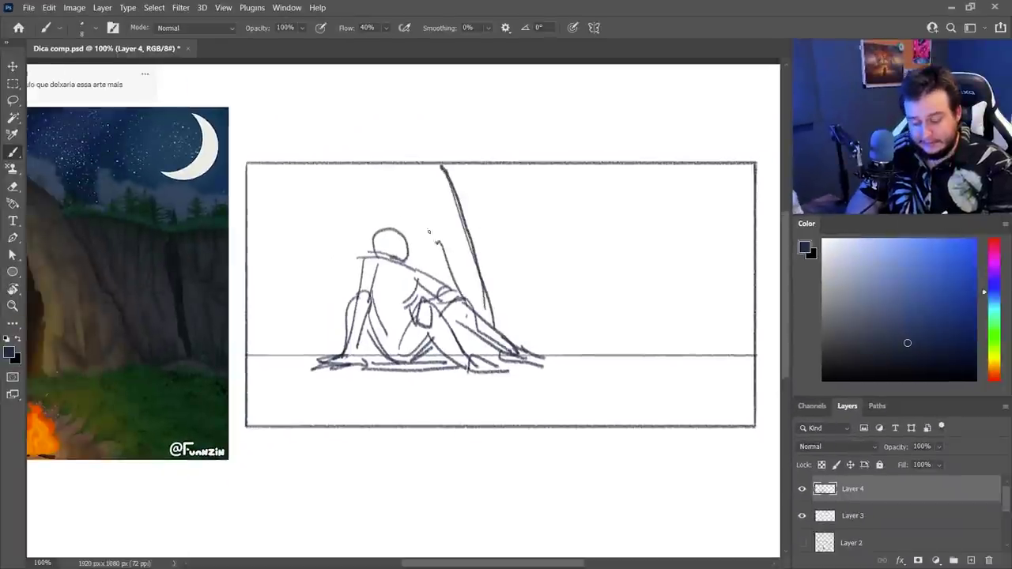
mouse_move(351, 166)
mouse_down()
mouse_move(284, 210)
mouse_move(276, 244)
mouse_move(319, 182)
mouse_move(263, 315)
mouse_move(266, 371)
mouse_up()
key(ctrl+z)
mouse_move(317, 368)
mouse_down()
mouse_move(246, 385)
mouse_move(415, 369)
mouse_move(248, 401)
mouse_up()
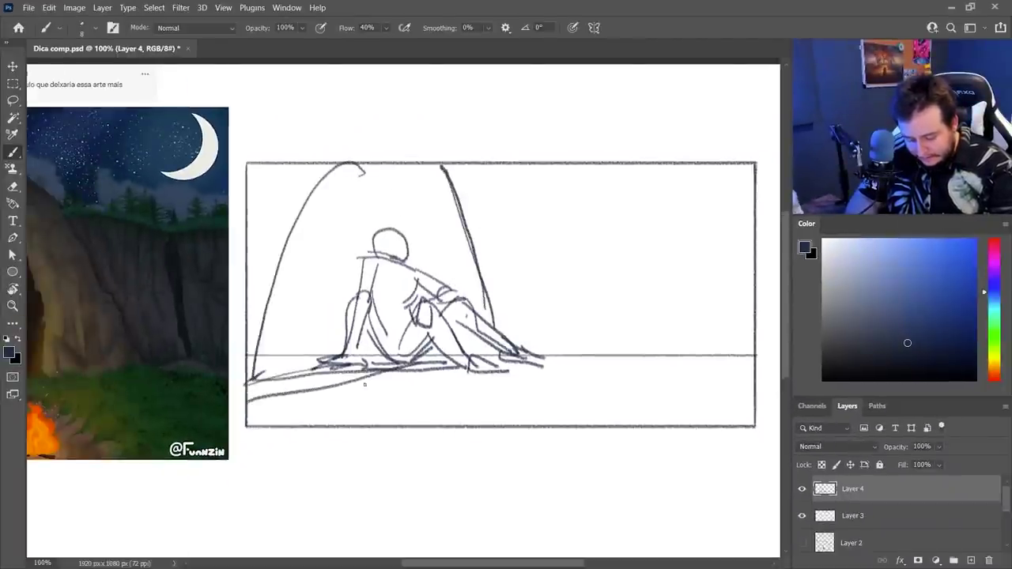
Step: Draw perspective lines fanning out from the figure's feet across the foreground
drag(460, 370, 382, 419)
drag(506, 381, 467, 428)
drag(547, 366, 545, 420)
drag(596, 360, 648, 421)
drag(659, 363, 746, 412)
key(ctrl+z)
key(ctrl+z)
key(ctrl+z)
drag(558, 361, 663, 417)
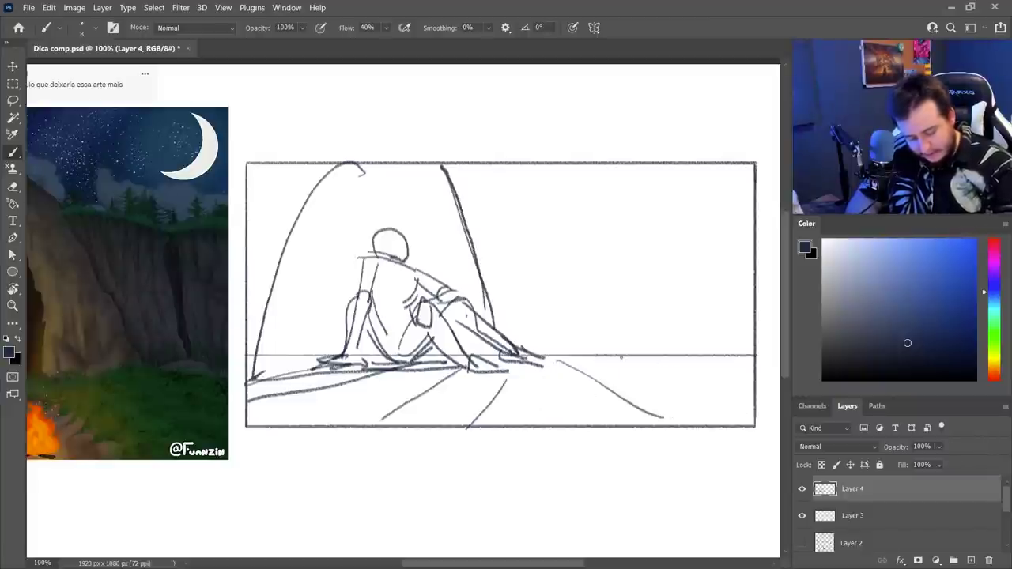
drag(606, 354, 752, 375)
drag(542, 366, 553, 427)
mouse_move(530, 366)
mouse_down()
mouse_move(525, 400)
mouse_move(554, 377)
mouse_move(517, 381)
mouse_move(539, 390)
mouse_up()
Step: Shift the sketch left and scale it down slightly, and refine the seated figure's head and shoulder line
key(v)
key(b)
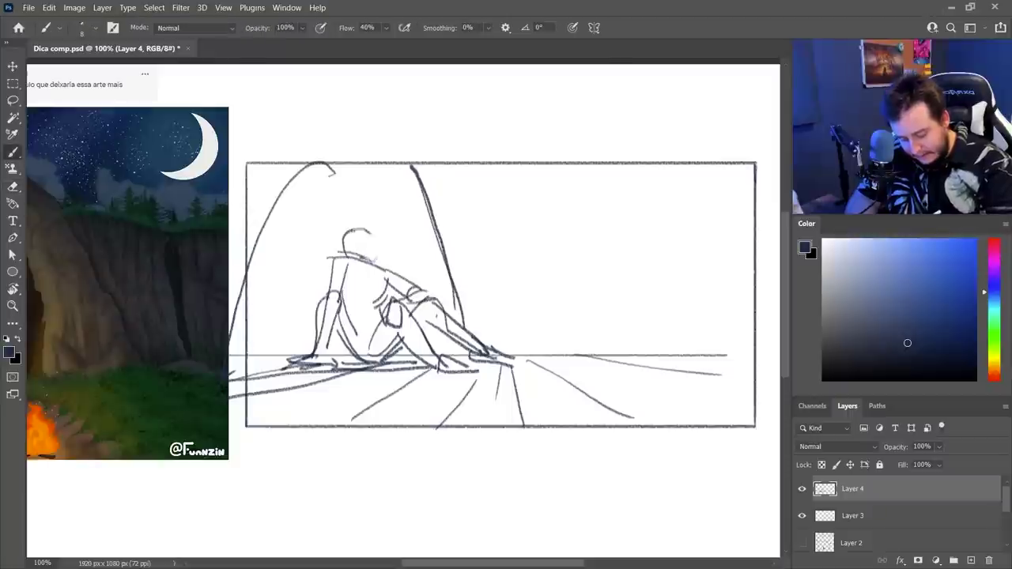
mouse_move(354, 231)
mouse_down()
mouse_move(382, 259)
mouse_move(362, 264)
mouse_move(381, 261)
mouse_move(404, 287)
mouse_up()
drag(269, 250, 747, 264)
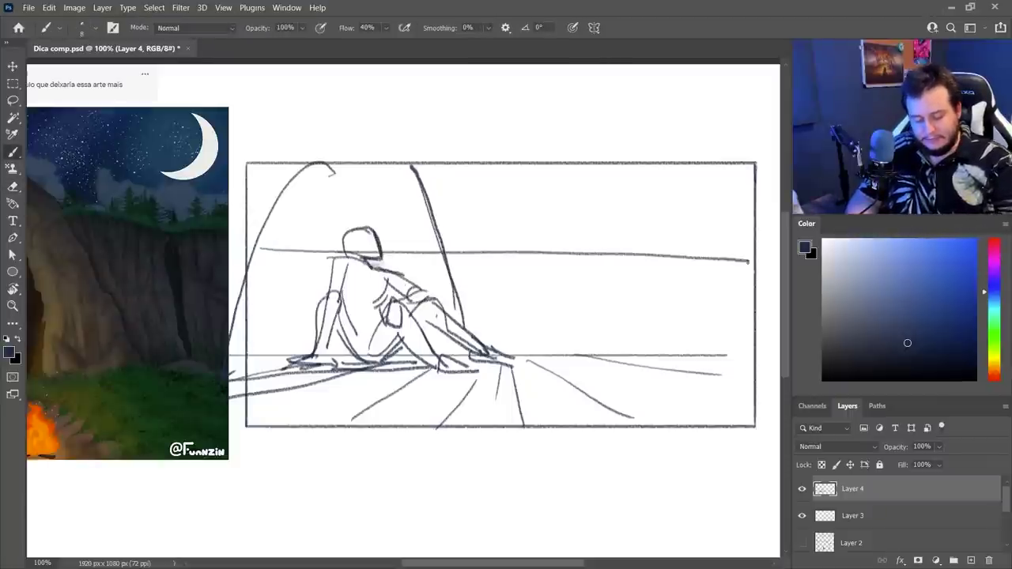
key(ctrl+z)
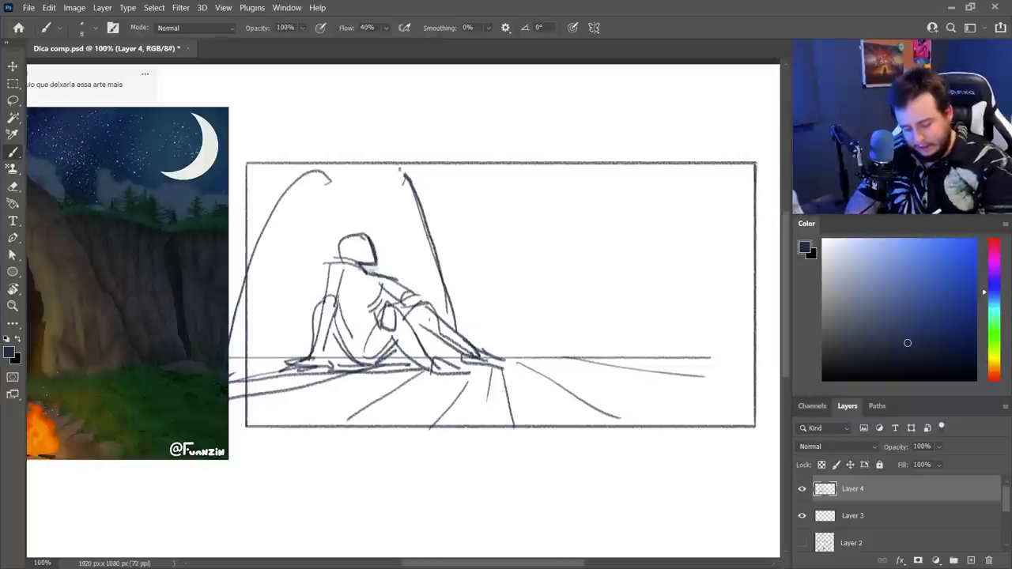
Step: Close the cave arch, give its rock edge thickness and add small rocks at its base beside the figure's feet
drag(368, 176, 404, 164)
mouse_move(294, 195)
mouse_down()
mouse_move(331, 171)
mouse_move(384, 169)
mouse_move(436, 310)
mouse_up()
drag(427, 164, 471, 346)
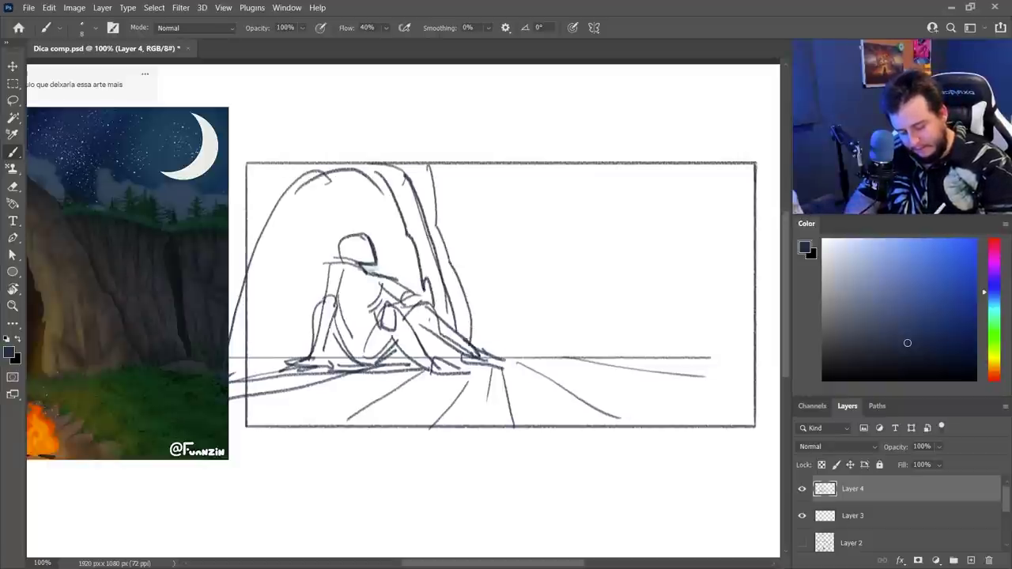
mouse_move(460, 298)
mouse_down()
mouse_move(432, 340)
mouse_move(526, 357)
mouse_up()
drag(476, 332, 504, 348)
Step: Sketch sloping cliffs and hills receding behind the cave, with the top outline of a cliff on the far side
mouse_move(440, 253)
mouse_down()
mouse_move(531, 283)
mouse_move(577, 342)
mouse_up()
drag(572, 305, 584, 357)
mouse_move(536, 297)
mouse_down()
mouse_move(582, 292)
mouse_move(658, 255)
mouse_move(715, 252)
mouse_move(723, 261)
mouse_move(622, 292)
mouse_move(558, 297)
mouse_move(635, 289)
mouse_move(679, 268)
mouse_move(661, 332)
mouse_up()
drag(648, 343, 639, 349)
key(e)
drag(654, 263, 619, 297)
key(b)
drag(542, 293, 548, 298)
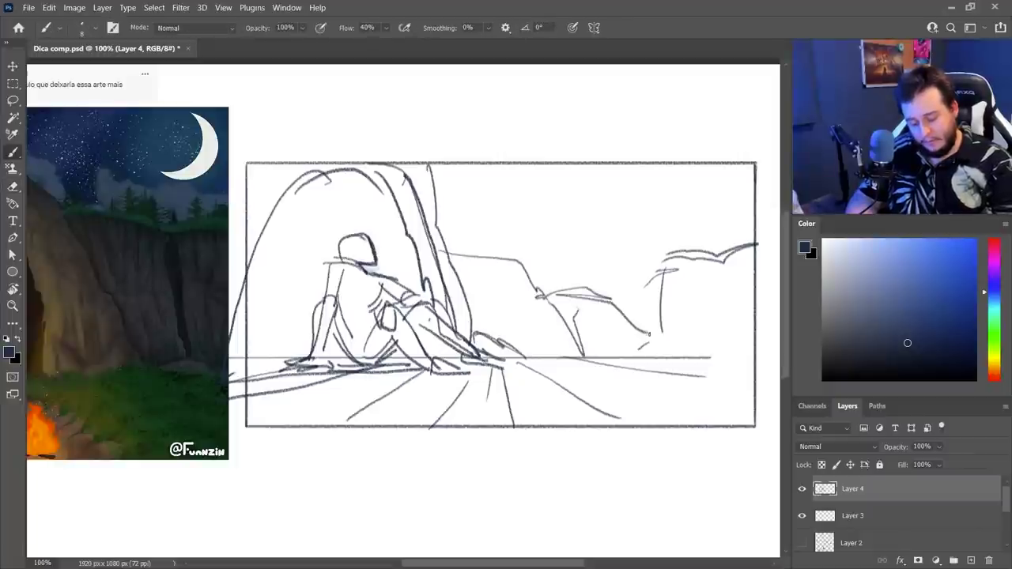
Step: Redraw the far cliff with a steep vertical face, a bumpy top edge and a crack line
key(e)
drag(670, 259, 662, 326)
key(b)
mouse_move(746, 246)
mouse_down()
mouse_move(666, 310)
mouse_move(638, 357)
mouse_move(654, 342)
mouse_up()
key(e)
key(b)
mouse_move(677, 254)
mouse_down()
mouse_move(738, 245)
mouse_move(716, 266)
mouse_move(701, 258)
mouse_move(718, 288)
mouse_move(670, 274)
mouse_up()
key(e)
key(b)
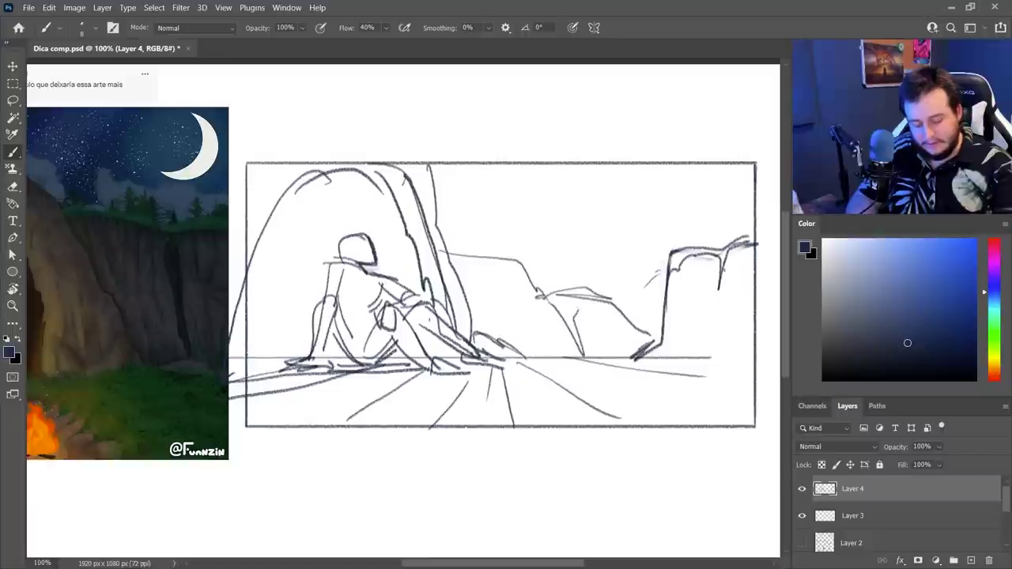
Step: Erase the middle hill and redraw the cave-side slope with smaller distant plateaus between the two cliffs
key(e)
mouse_move(633, 312)
mouse_down()
mouse_move(571, 290)
mouse_move(554, 304)
mouse_move(591, 357)
mouse_up()
key(b)
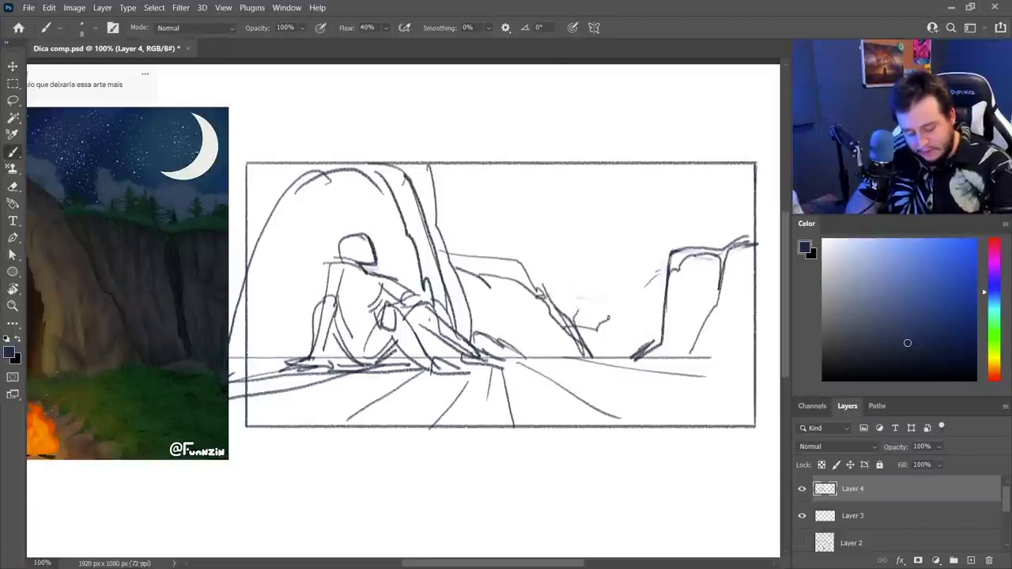
drag(608, 319, 660, 311)
key(e)
key(b)
mouse_move(642, 312)
mouse_down()
mouse_move(597, 347)
mouse_move(520, 359)
mouse_move(600, 351)
mouse_move(670, 357)
mouse_up()
Step: Add low rocks and a mound at the foot of the far cliff, with ground contour lines in front
mouse_move(512, 363)
mouse_down()
mouse_move(718, 366)
mouse_move(743, 336)
mouse_up()
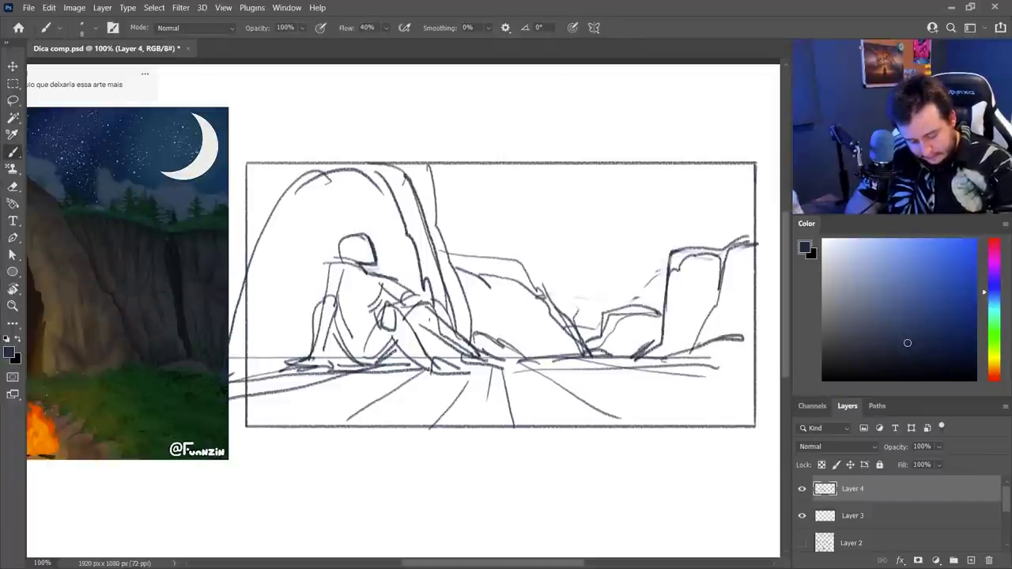
drag(641, 356, 743, 338)
mouse_move(638, 360)
mouse_down()
mouse_move(741, 358)
mouse_move(752, 332)
mouse_up()
drag(681, 388, 752, 399)
mouse_move(687, 349)
mouse_down()
mouse_move(752, 332)
mouse_move(678, 355)
mouse_move(716, 337)
mouse_up()
key(e)
key(b)
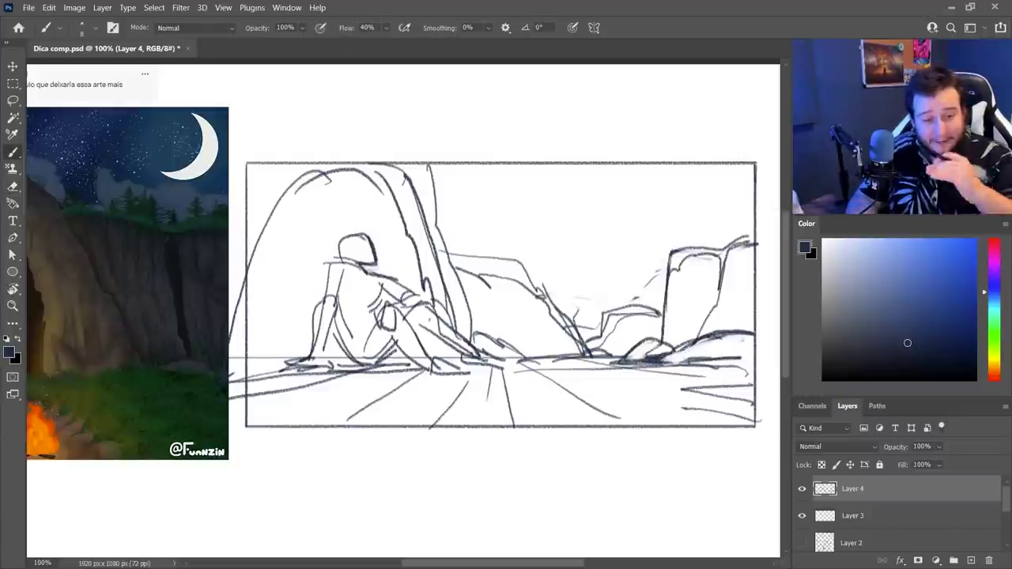
Step: Strengthen the perspective lines running across the foreground from the figure's feet toward the far cliff
mouse_move(516, 366)
mouse_down()
mouse_move(629, 426)
mouse_move(552, 373)
mouse_up()
drag(587, 384, 724, 419)
mouse_move(527, 357)
mouse_down()
mouse_move(751, 381)
mouse_move(726, 379)
mouse_up()
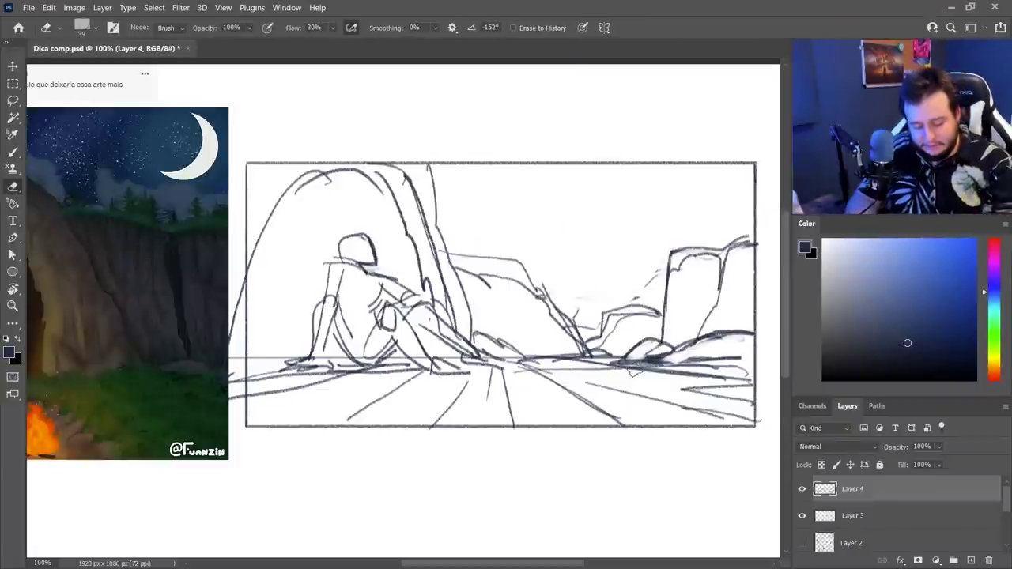
Step: Erase the low rocks at the foot of the cave wall and redraw them as a steep slope reaching the ground
key(e)
key(b)
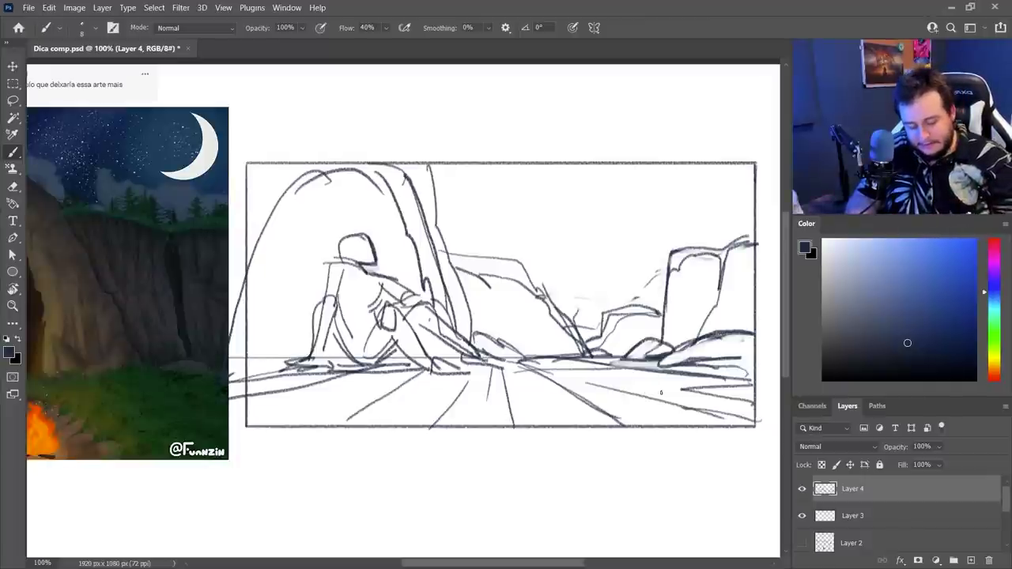
mouse_move(514, 361)
mouse_down()
mouse_move(470, 310)
mouse_move(510, 350)
mouse_up()
key(e)
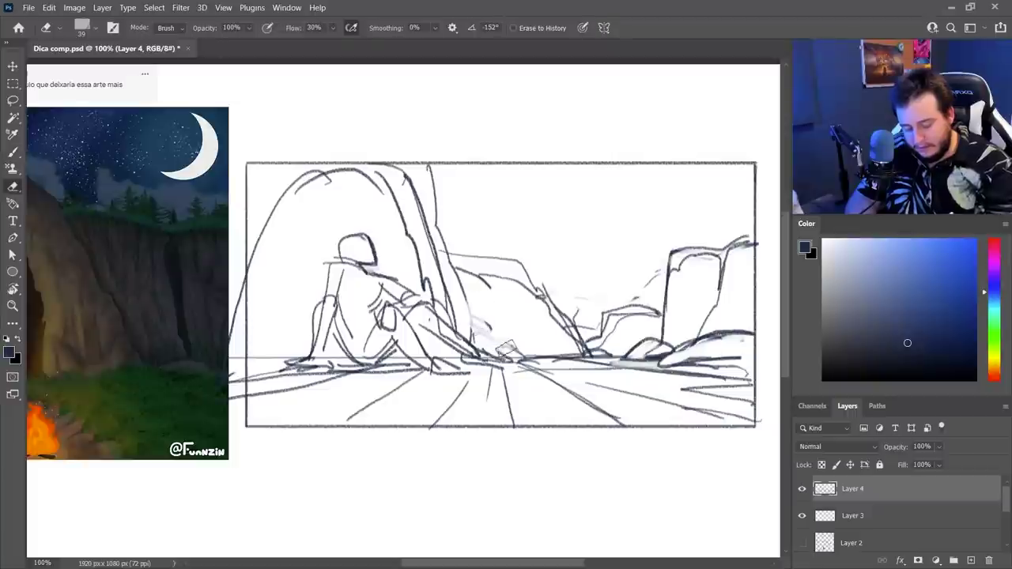
key(b)
drag(464, 298, 518, 359)
Step: Strengthen the plateau edges behind the cave and add small pointed trees along both cliff tops
drag(457, 273, 529, 292)
drag(498, 258, 533, 294)
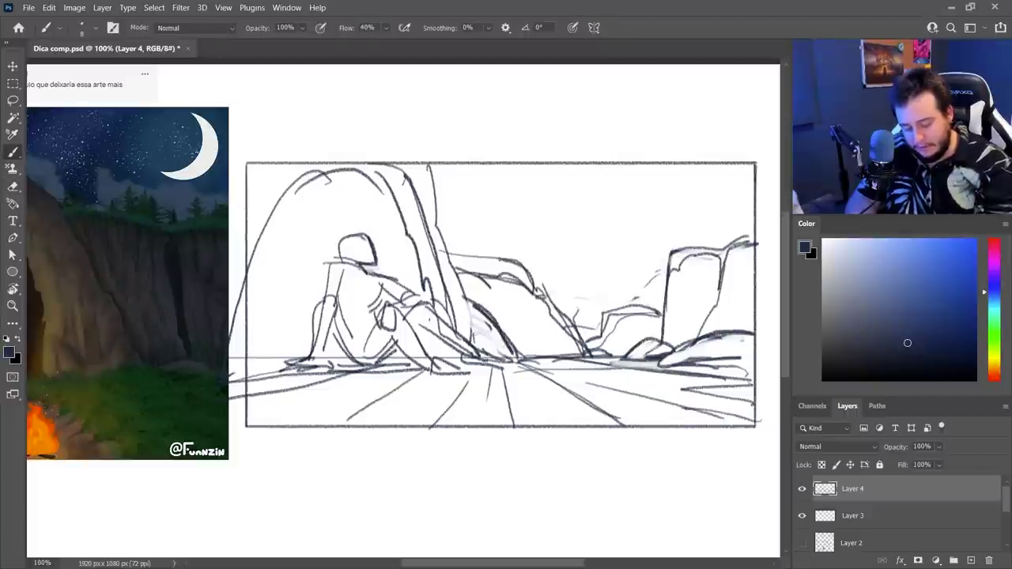
drag(450, 255, 501, 261)
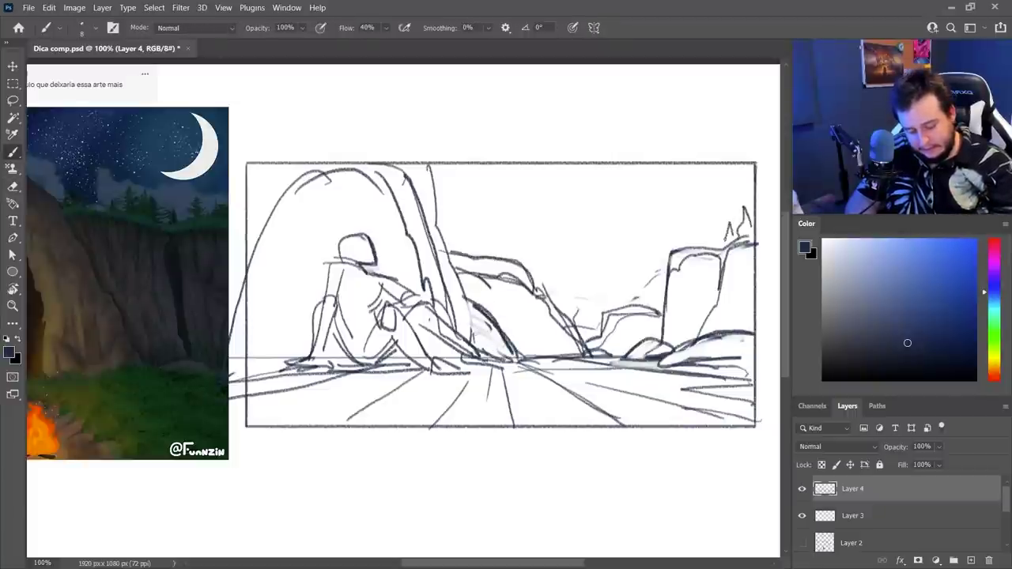
drag(449, 252, 506, 256)
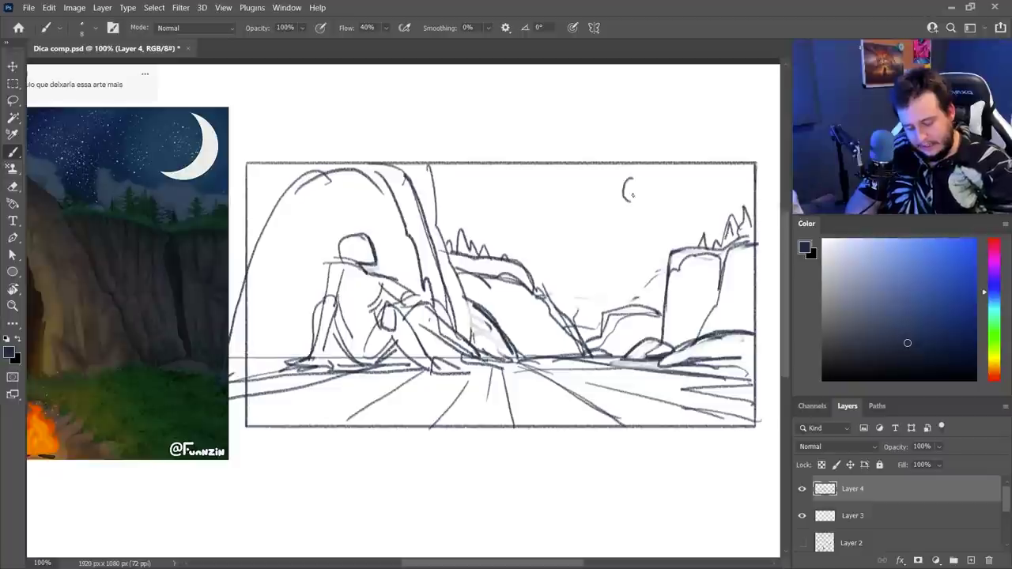
Step: Draw a bold crescent moon in the open sky between the two cliffs, replacing the first small attempt
drag(633, 195, 648, 213)
key(ctrl+z)
mouse_move(618, 183)
mouse_down()
mouse_move(631, 235)
mouse_move(653, 232)
mouse_up()
drag(637, 179, 649, 232)
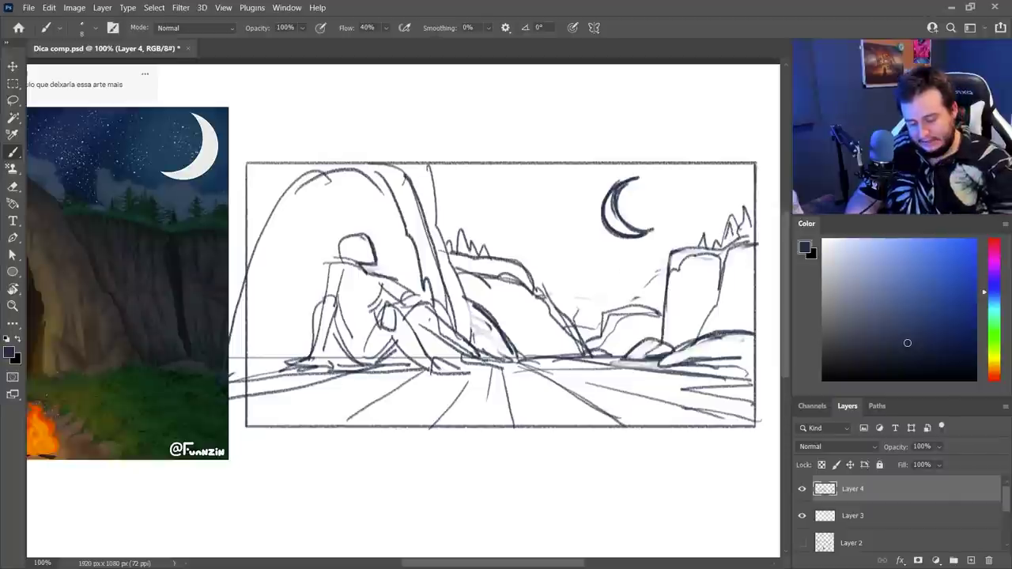
Step: Move the crescent moon slightly lower and closer to the cave
key(k)
mouse_move(644, 184)
mouse_down()
mouse_move(651, 175)
mouse_move(624, 256)
mouse_move(668, 197)
mouse_up()
key(ctrl+z)
key(l)
drag(649, 195, 641, 205)
key(ctrl+d)
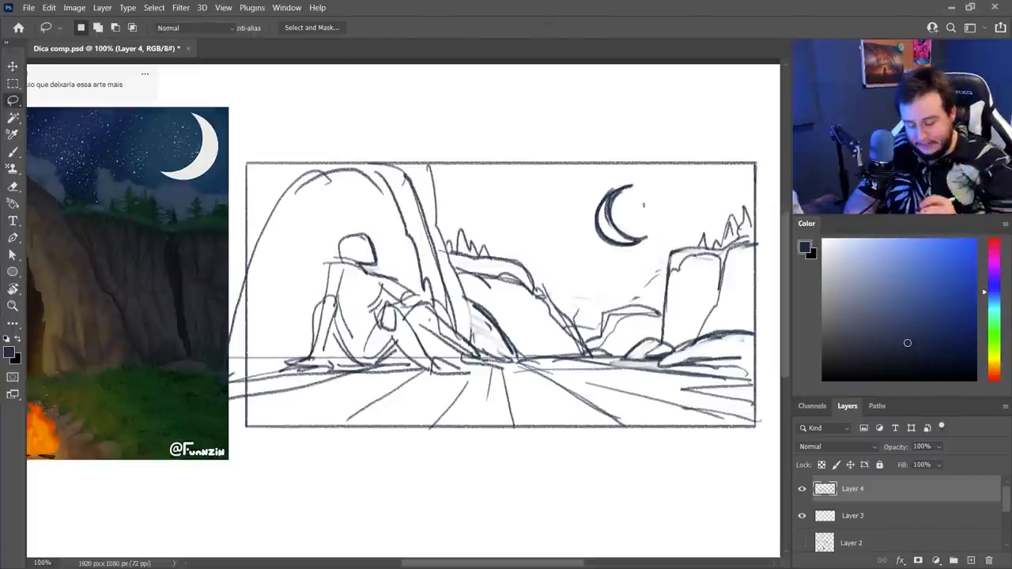
Step: Define the seated figure's squared shoulder and erase the old rear arm lines behind the torso
key(b)
key(e)
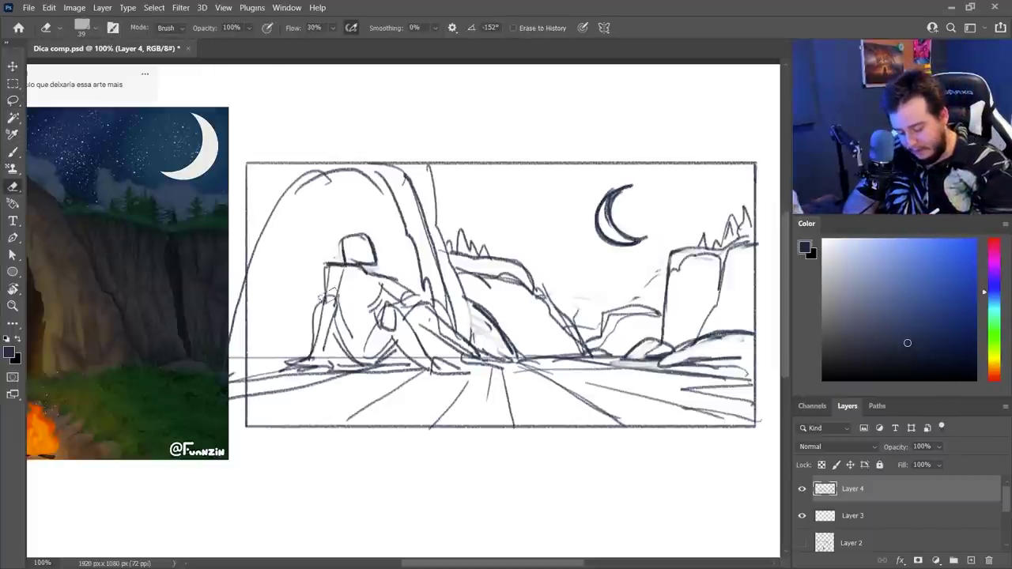
drag(324, 293, 316, 347)
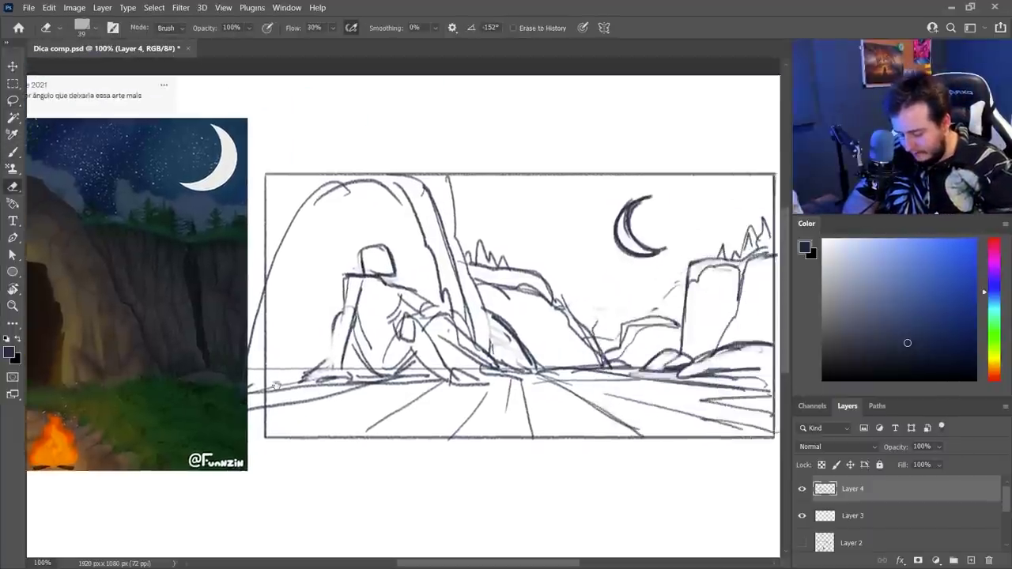
drag(276, 387, 278, 389)
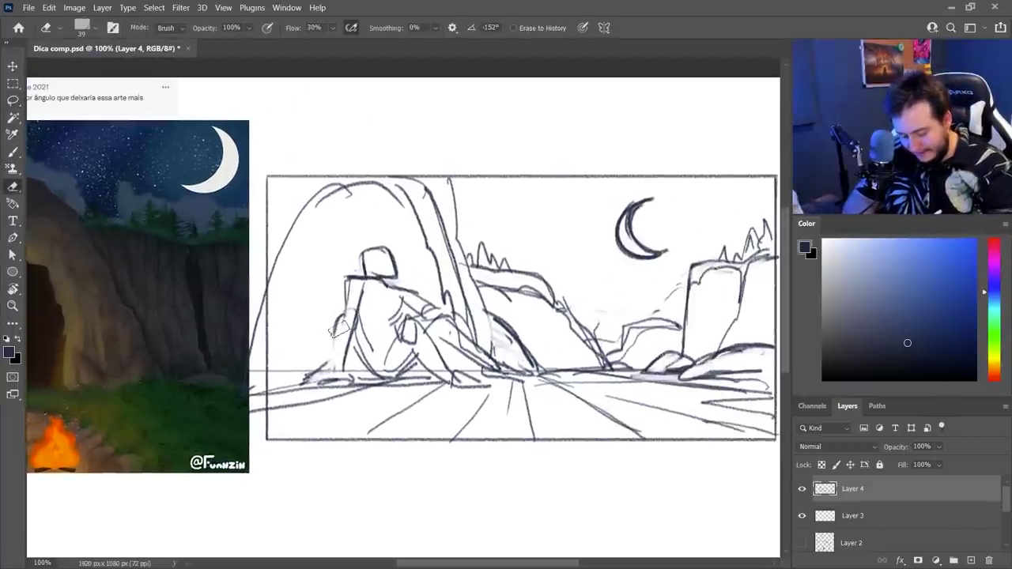
key(b)
key(e)
mouse_move(343, 365)
mouse_down()
mouse_move(359, 304)
mouse_move(354, 377)
mouse_up()
key(b)
key(e)
key(b)
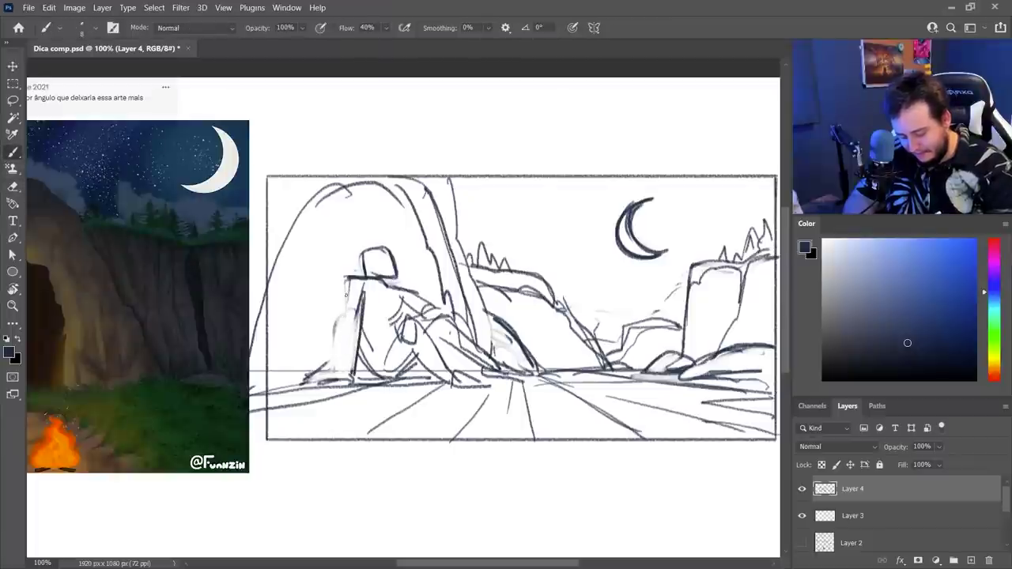
Step: Redraw the figure's rear arm running from the shoulder to a hand planted on the ground
mouse_move(347, 279)
mouse_down()
mouse_move(328, 364)
mouse_move(309, 376)
mouse_up()
key(e)
key(b)
mouse_move(339, 366)
mouse_down()
mouse_move(324, 371)
mouse_move(365, 377)
mouse_up()
Step: Clean up and redraw the figure's other arm, with the forearm and hand resting over the raised knee
key(e)
mouse_move(409, 316)
mouse_down()
mouse_move(411, 340)
mouse_move(435, 311)
mouse_up()
key(b)
key(e)
key(b)
drag(391, 285, 428, 298)
mouse_move(280, 357)
mouse_down()
mouse_move(486, 330)
mouse_move(328, 347)
mouse_up()
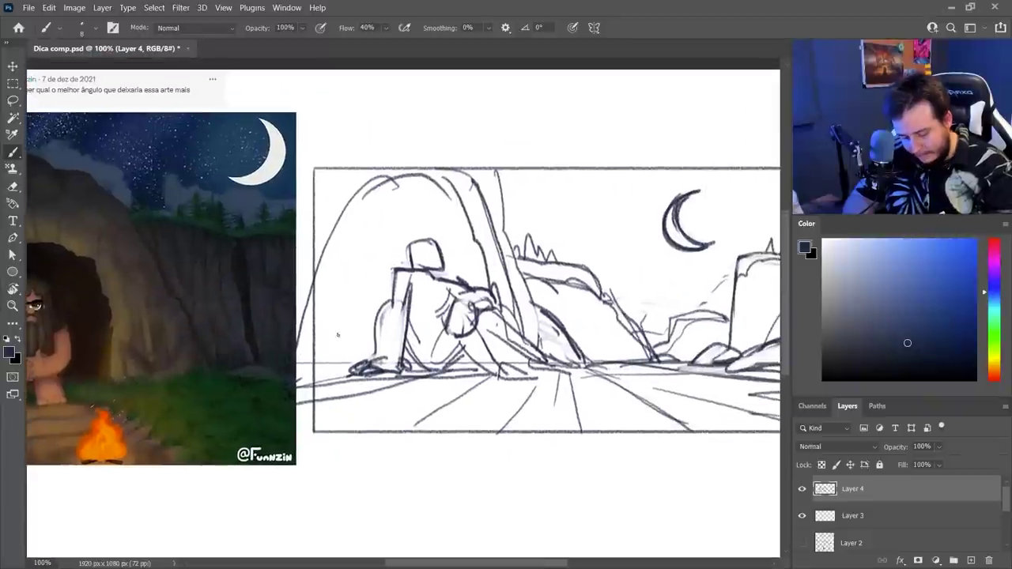
Step: Reshape the figure's boxy head into a rounded one
key(e)
key(b)
drag(436, 241, 438, 275)
drag(411, 239, 412, 268)
drag(525, 424, 431, 415)
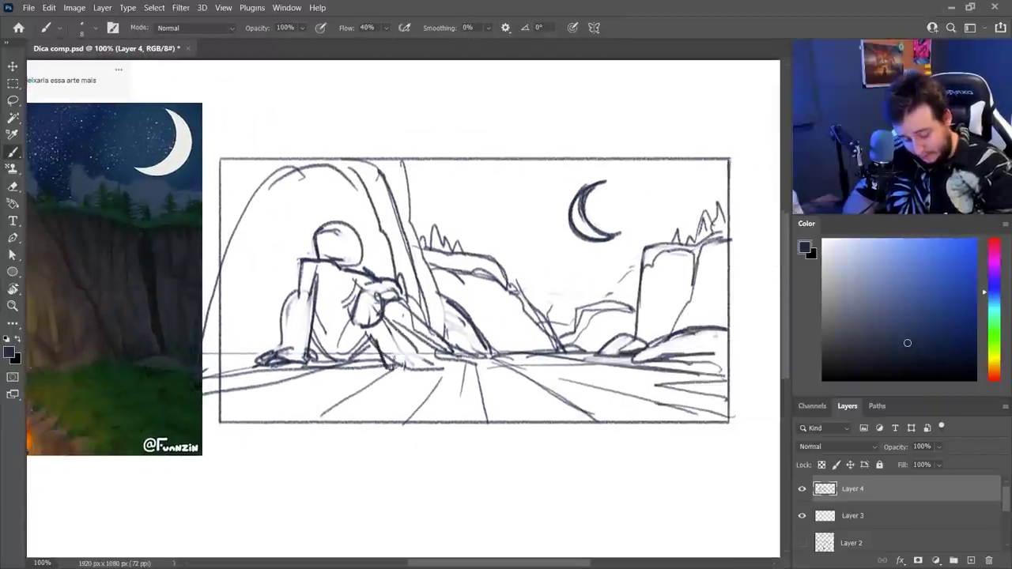
Step: Redraw the figure's bent legs and front foot, and darken the top of the cave arch
drag(390, 365, 427, 369)
drag(367, 325, 338, 357)
key(e)
drag(403, 315, 439, 354)
key(b)
drag(402, 293, 423, 353)
drag(384, 316, 411, 354)
drag(263, 192, 354, 163)
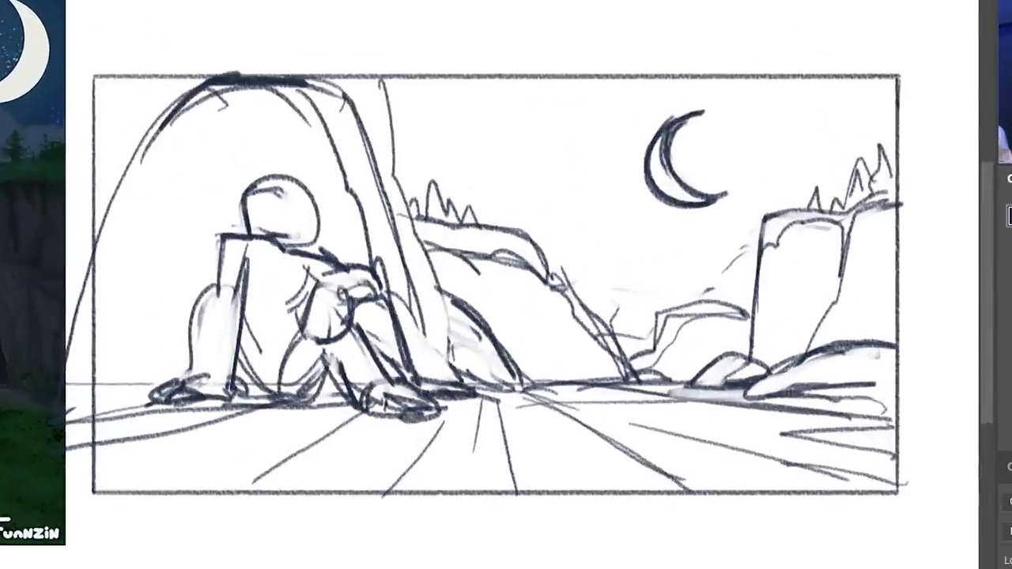
Step: Examine the firelit edge of the cave opening in the reference artwork
key(l)
drag(283, 478, 507, 478)
drag(244, 496, 473, 469)
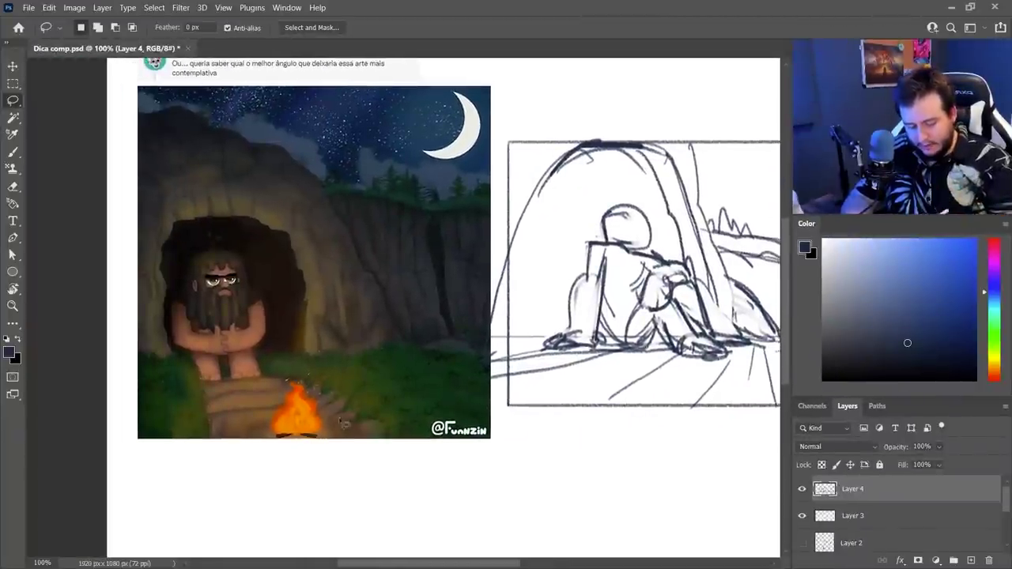
key(z)
click(292, 338)
click(292, 339)
drag(335, 397, 375, 444)
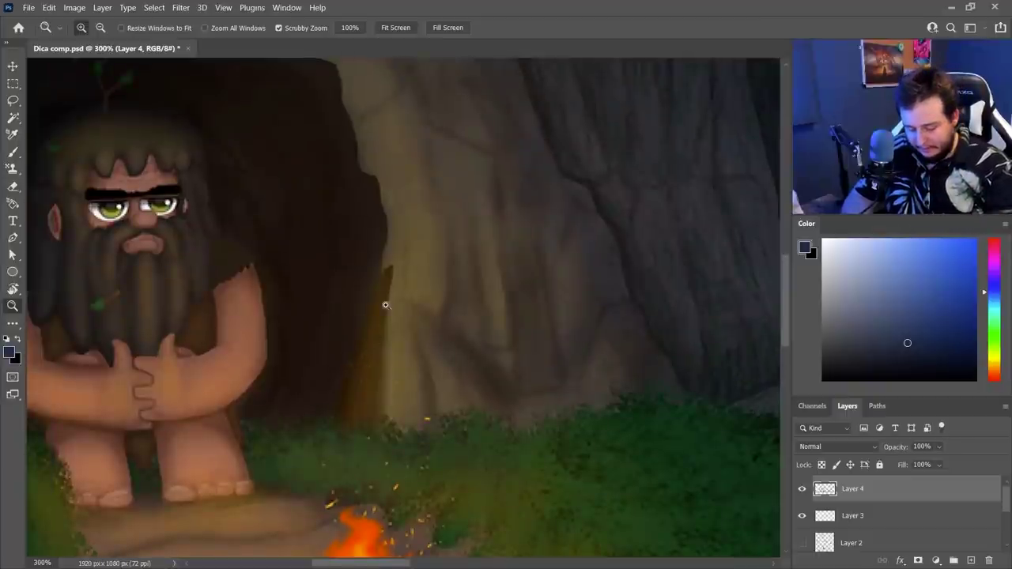
key(b)
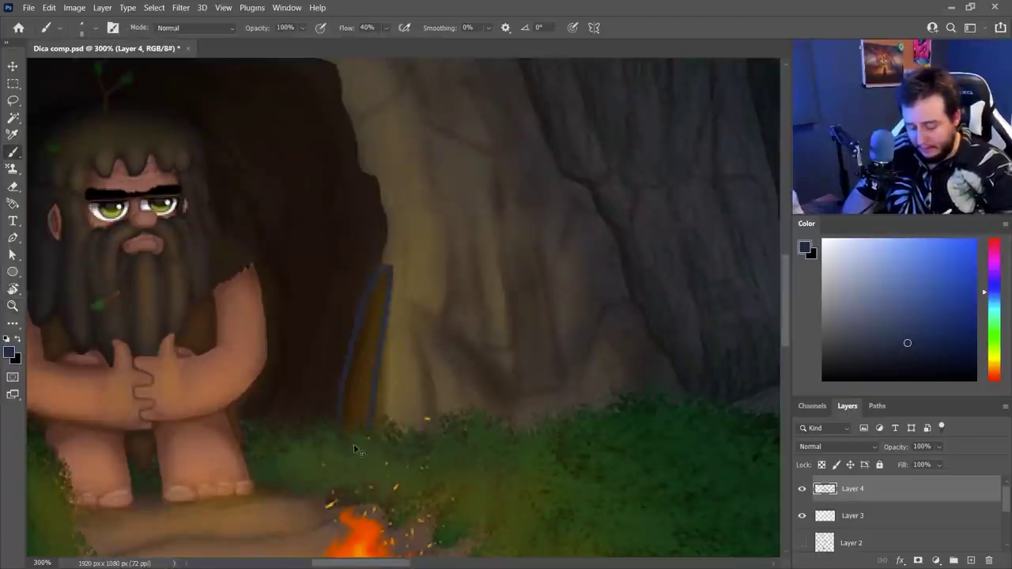
key(z)
alt+click(384, 413)
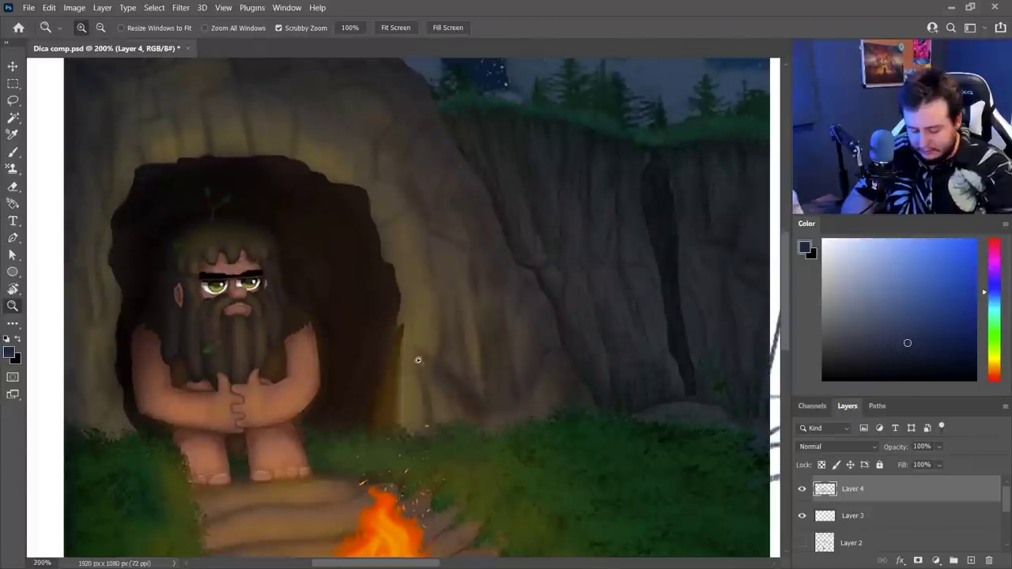
alt+click(423, 440)
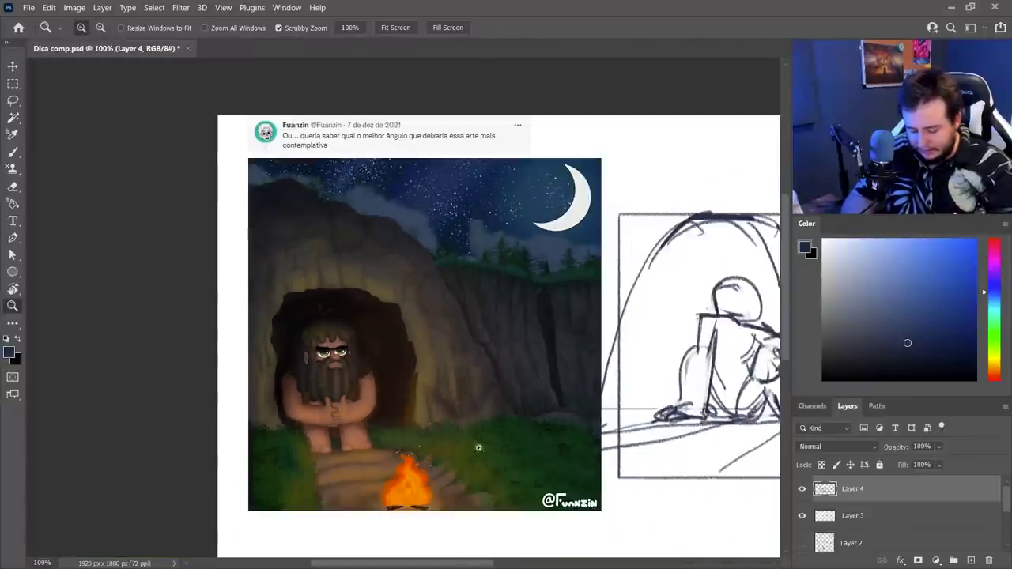
mouse_move(474, 447)
mouse_down()
mouse_move(306, 393)
mouse_move(115, 416)
mouse_up()
key(b)
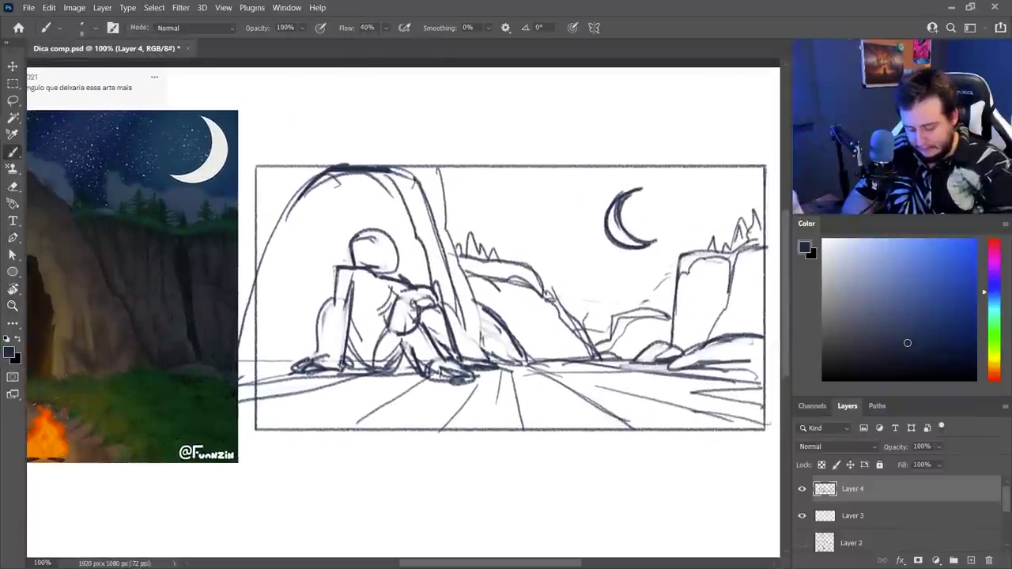
Step: Try ground lines beneath the seated figure and sketch an upright stick held in its hand
mouse_move(319, 379)
mouse_down()
mouse_move(450, 412)
mouse_move(355, 373)
mouse_move(451, 415)
mouse_move(455, 399)
mouse_up()
key(ctrl+z)
mouse_move(292, 387)
mouse_down()
mouse_move(399, 391)
mouse_move(438, 415)
mouse_move(292, 388)
mouse_move(365, 408)
mouse_move(414, 389)
mouse_up()
key(ctrl+z)
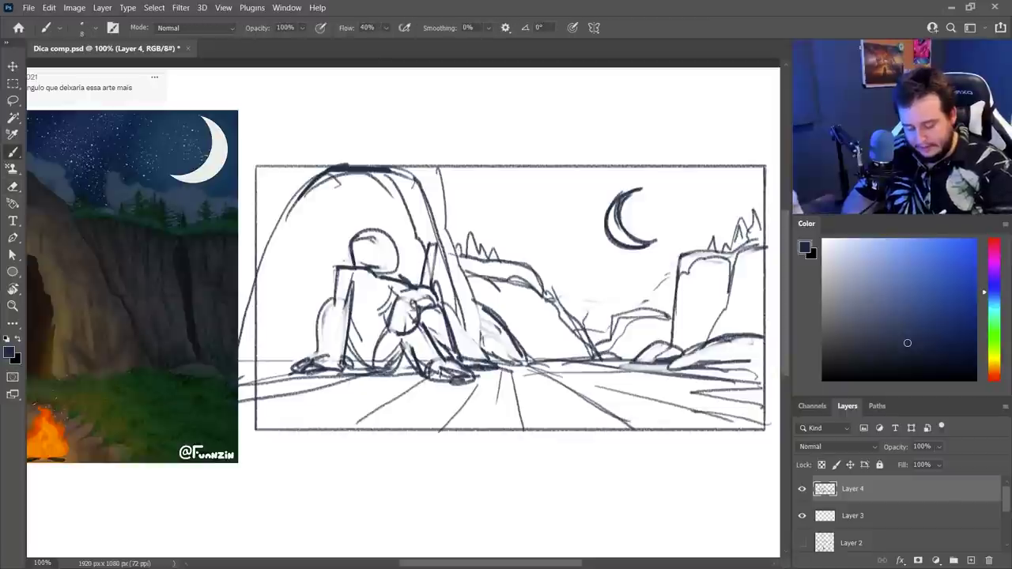
drag(497, 368, 615, 357)
drag(551, 379, 622, 389)
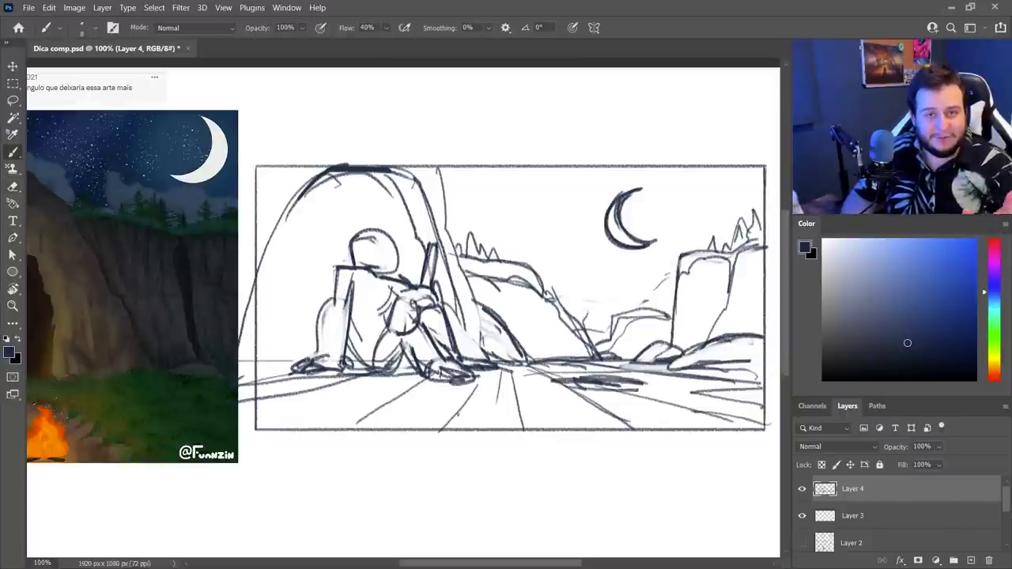
drag(575, 383, 692, 386)
mouse_move(591, 376)
mouse_down()
mouse_move(602, 324)
mouse_move(641, 310)
mouse_up()
key(ctrl+z)
key(ctrl+z)
key(ctrl+z)
key(ctrl+z)
key(ctrl+z)
key(ctrl+z)
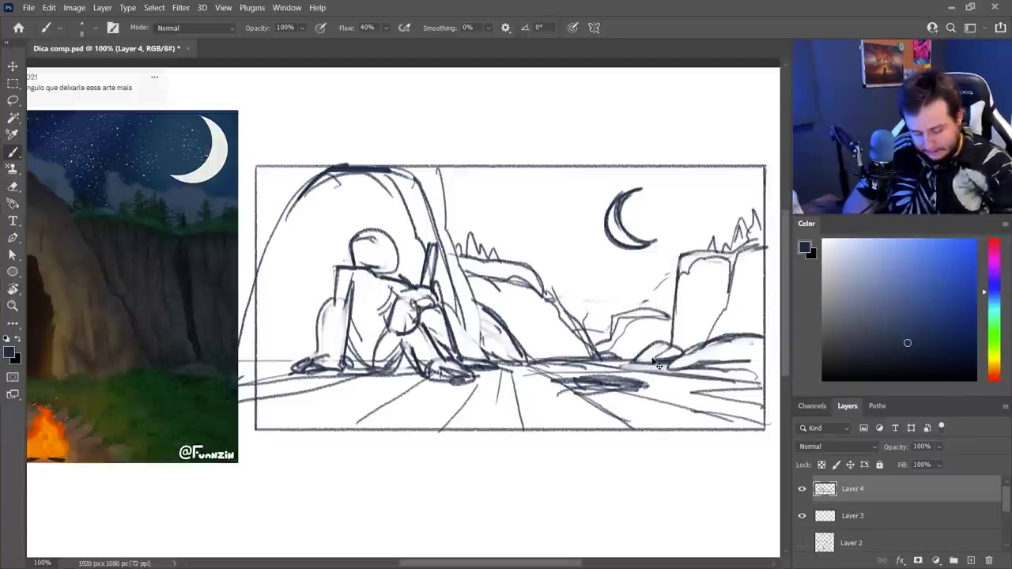
key(ctrl+z)
key(ctrl+z)
Step: Sketch a campfire with flames and crossed logs in front of the figure, surrounded by dark ground strokes
mouse_move(561, 348)
mouse_down()
mouse_move(580, 356)
mouse_move(566, 389)
mouse_up()
key(ctrl+z)
drag(548, 371, 553, 355)
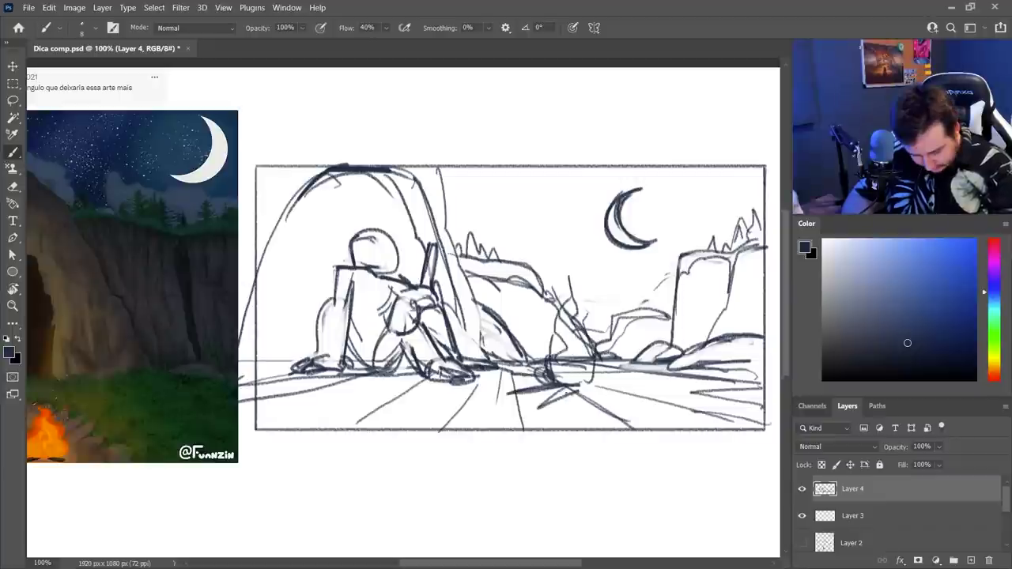
drag(563, 398, 647, 378)
mouse_move(610, 404)
mouse_down()
mouse_move(670, 380)
mouse_move(670, 400)
mouse_up()
Step: Sketch curved facial guide lines across the figure's head, undoing the unwanted strokes
drag(354, 251, 403, 248)
mouse_move(379, 232)
mouse_down()
mouse_move(394, 277)
mouse_move(395, 251)
mouse_up()
key(ctrl+z)
key(ctrl+z)
key(ctrl+z)
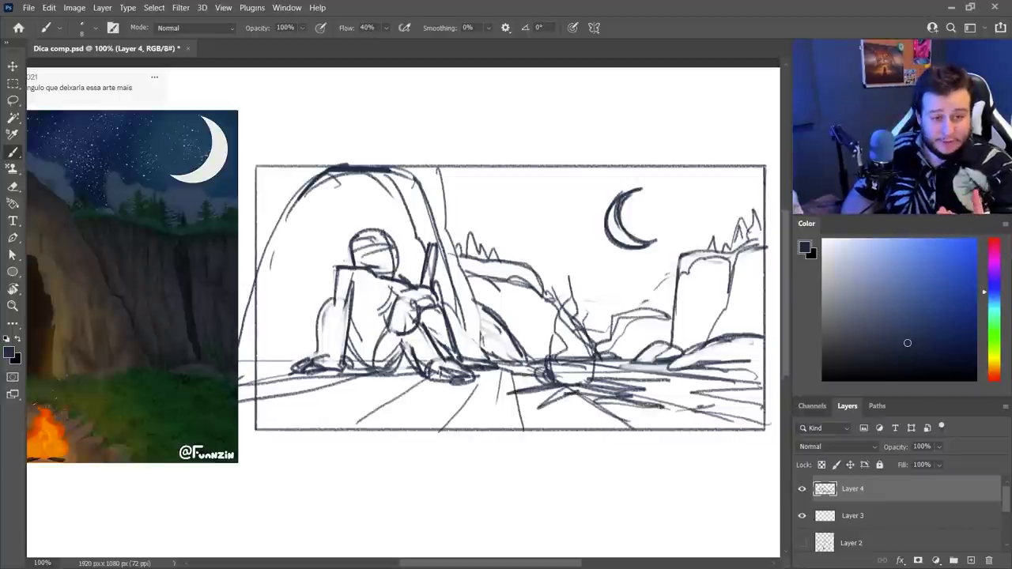
Step: Scale the cave and seated figure down to about 90% and reposition them inside the frame
key(l)
mouse_move(447, 166)
mouse_down()
mouse_move(449, 212)
mouse_move(484, 304)
mouse_move(531, 360)
mouse_move(409, 386)
mouse_move(241, 356)
mouse_move(340, 136)
mouse_up()
key(ctrl+t)
drag(535, 132, 519, 148)
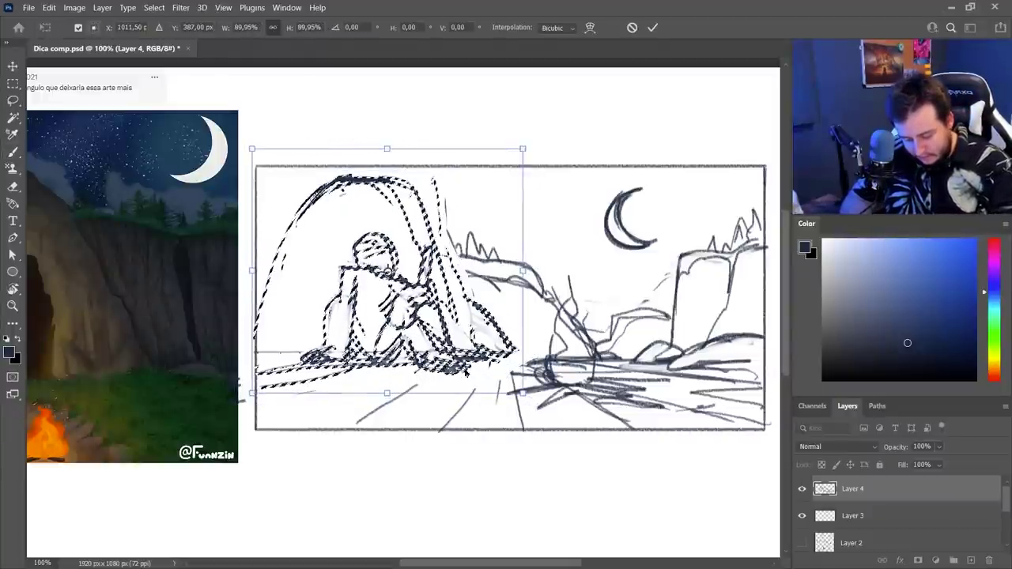
mouse_move(475, 363)
mouse_down()
mouse_move(454, 402)
mouse_move(499, 385)
mouse_up()
key(Return)
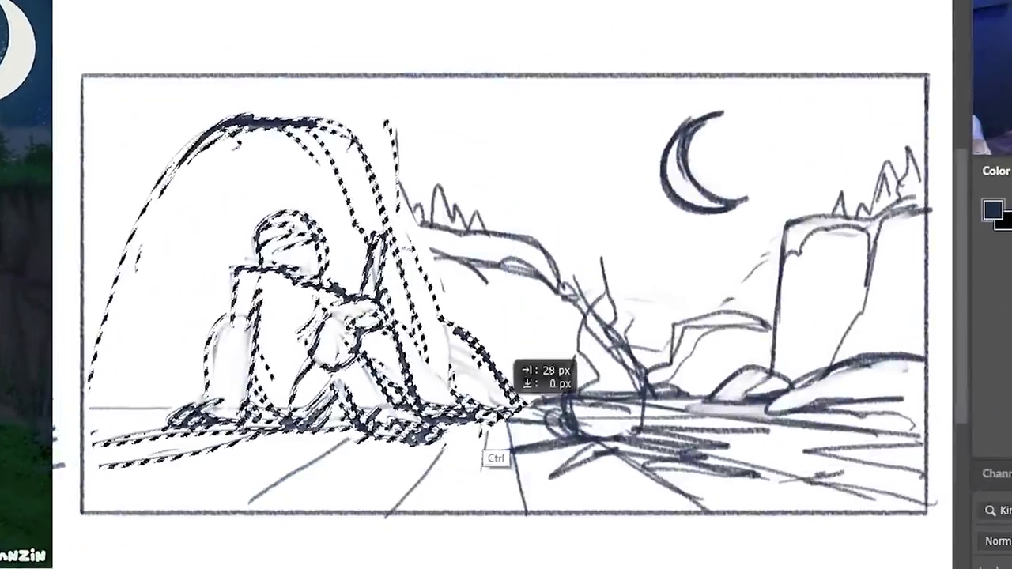
key(ctrl+d)
Step: Redraw the outer cave wall as a slanted rock column from the frame's upper edge down to the ground
drag(369, 75, 433, 297)
drag(391, 78, 457, 382)
drag(442, 348, 405, 124)
drag(396, 81, 457, 340)
drag(436, 308, 505, 408)
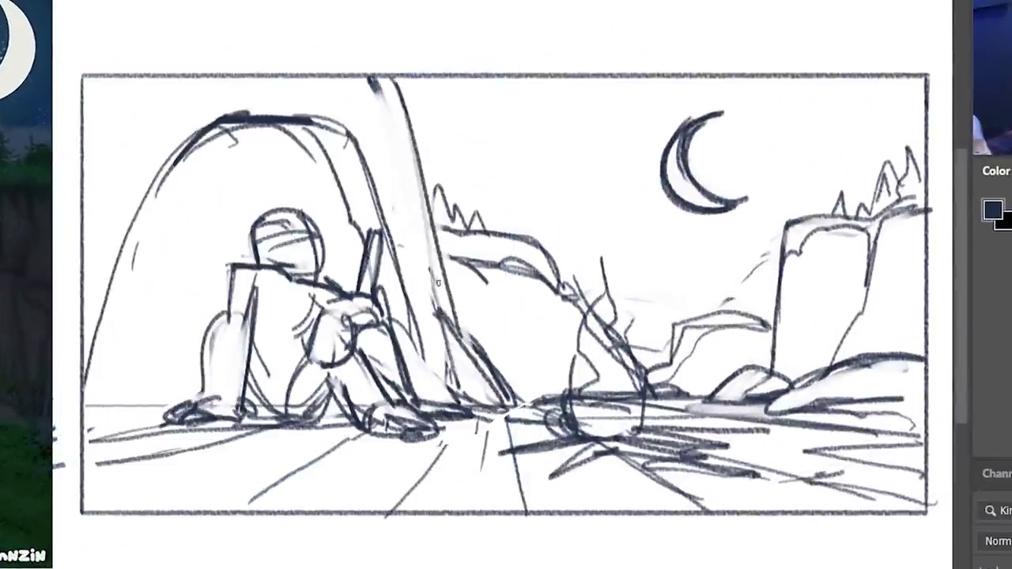
drag(429, 267, 522, 403)
drag(511, 413, 533, 401)
Step: Replace the smooth cave arch with a rougher rock ceiling and side wall extending up to the frame edge
drag(375, 88, 392, 147)
drag(292, 75, 303, 116)
mouse_move(212, 120)
mouse_down()
mouse_move(314, 124)
mouse_move(356, 158)
mouse_up()
mouse_move(277, 73)
mouse_down()
mouse_move(381, 207)
mouse_move(176, 171)
mouse_up()
mouse_move(154, 75)
mouse_down()
mouse_move(174, 170)
mouse_move(117, 255)
mouse_up()
drag(180, 160, 80, 336)
drag(219, 120, 178, 159)
drag(300, 98, 232, 146)
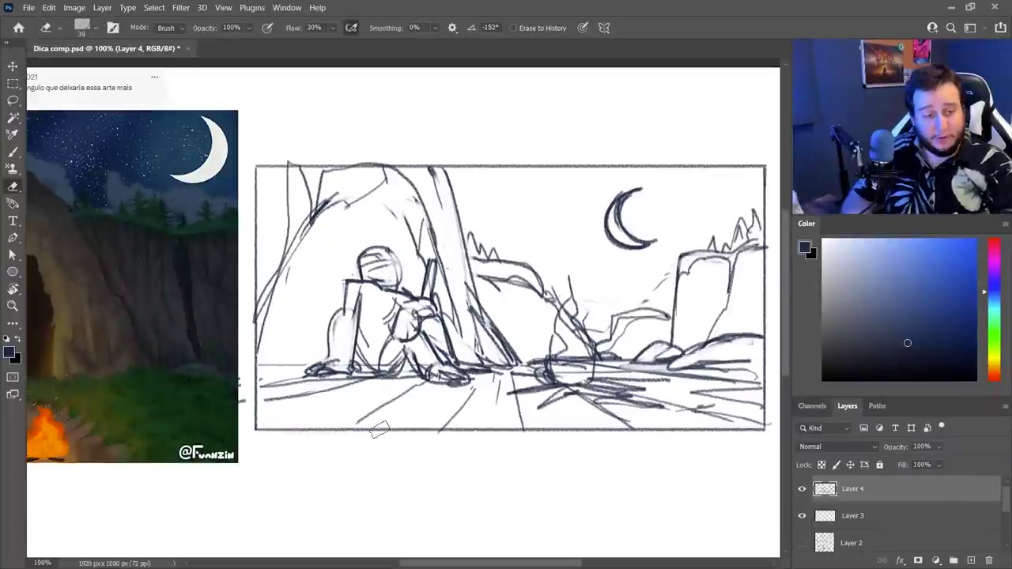
Step: Set the eraser to the soft Fofão brush at 94 px and fade the lines of the figure's head
key(z)
click(434, 318)
key(e)
right_click(368, 222)
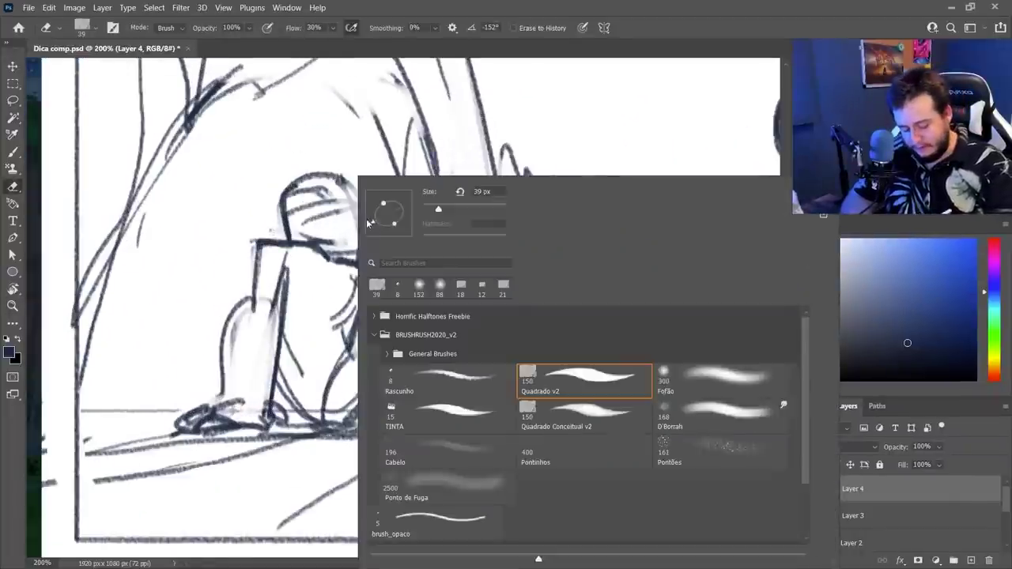
click(655, 388)
click(461, 210)
click(332, 184)
mouse_move(335, 184)
mouse_down()
mouse_move(395, 269)
mouse_move(371, 261)
mouse_up()
Step: Draw the forehead and nose profile along the front of the faded head
key(b)
drag(347, 181, 358, 201)
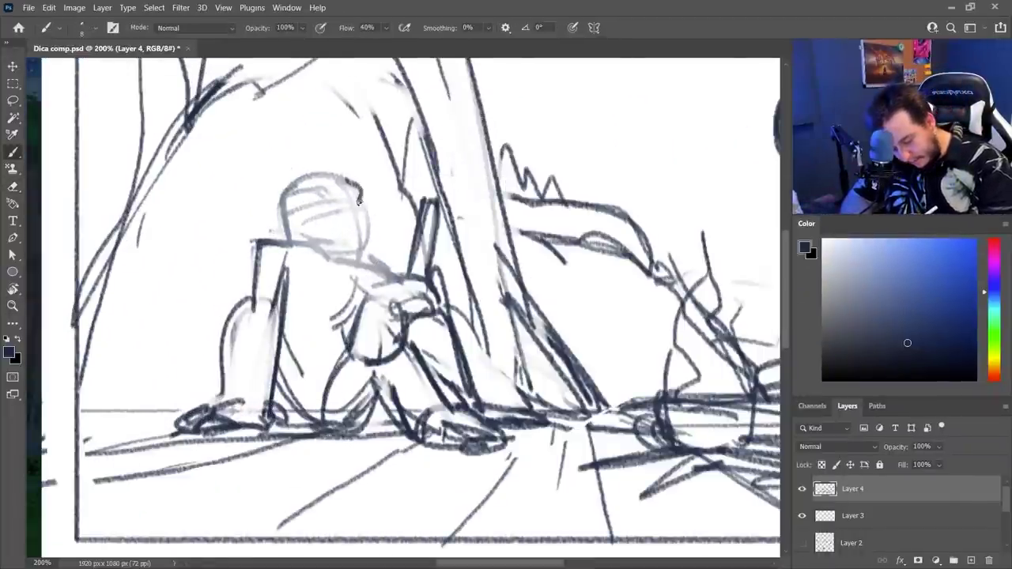
key(e)
right_click(378, 205)
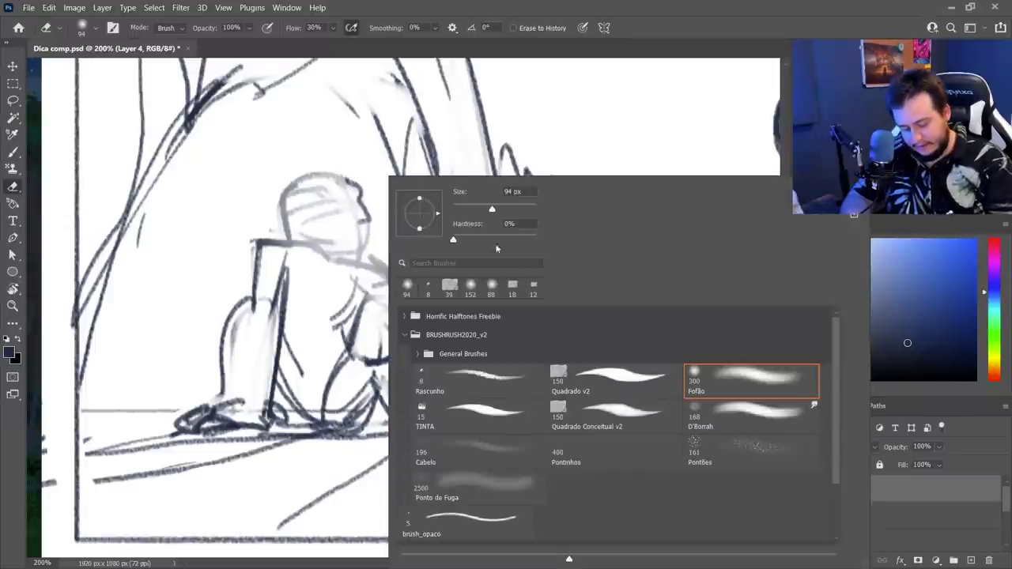
key(Escape)
Step: Set the Rascunho brush to 5 px and sketch the figure's eye and brow
key(b)
right_click(396, 209)
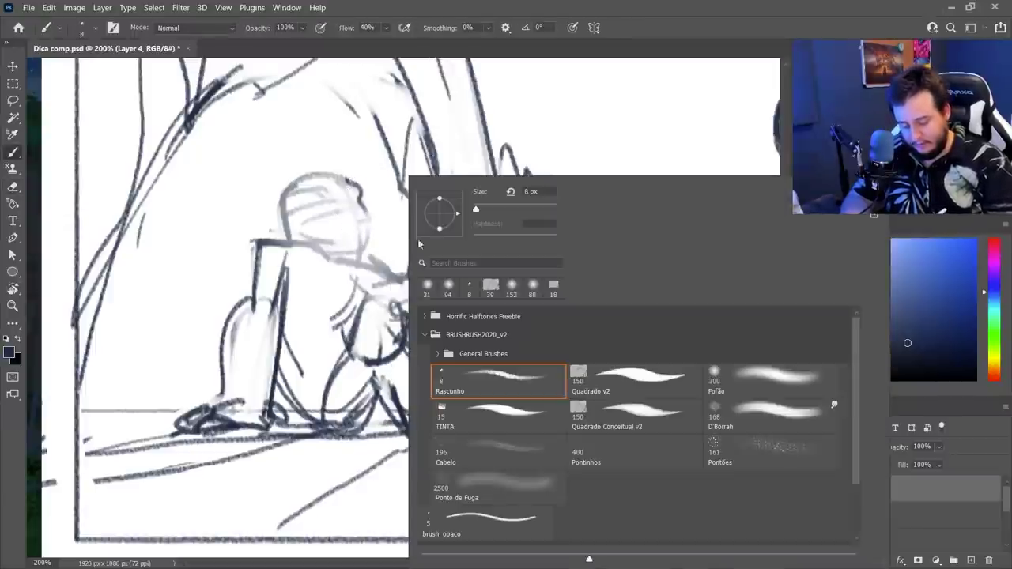
text(5)
key(Return)
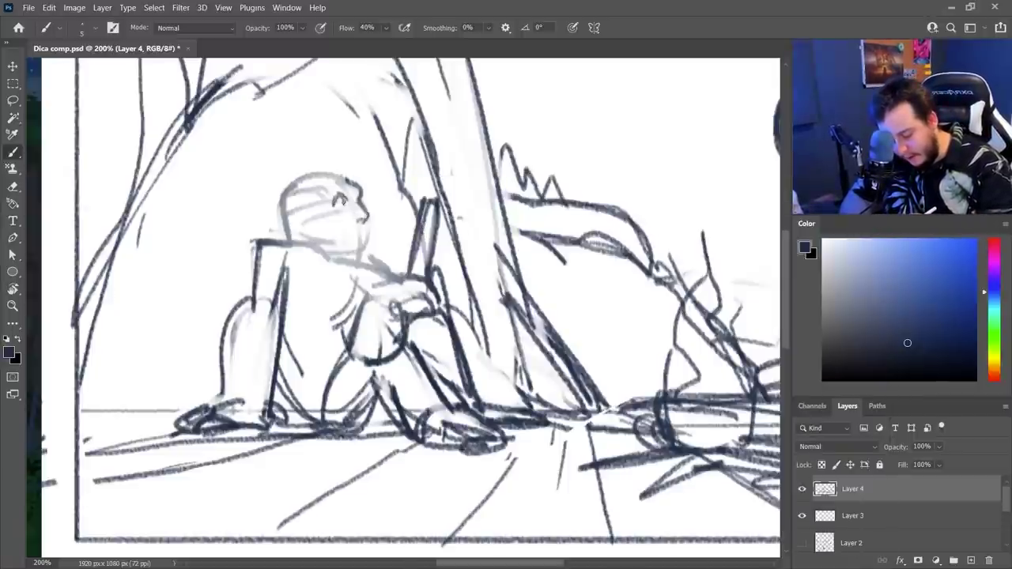
drag(340, 199, 363, 202)
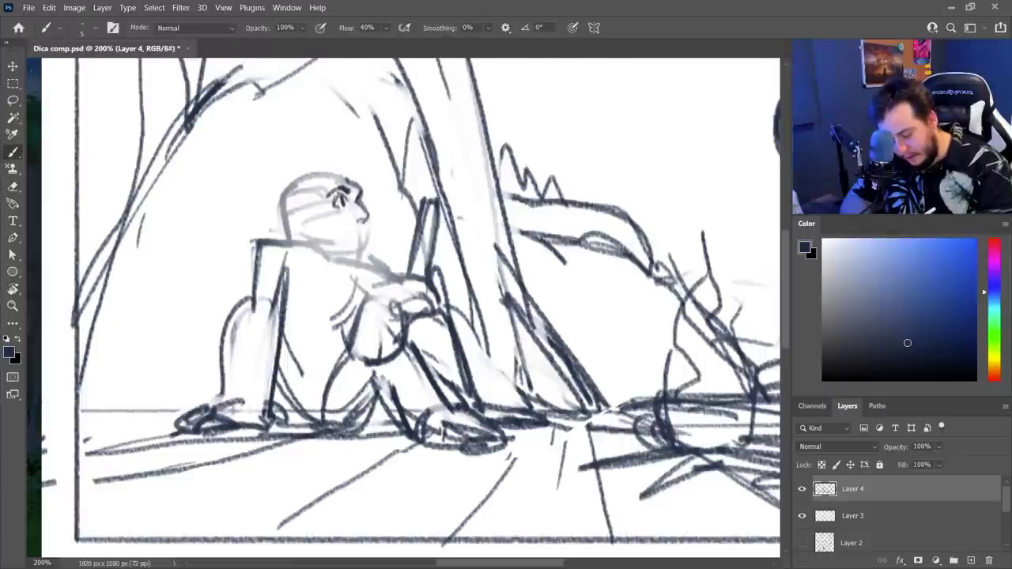
Step: Undo the last stroke and sketch the caveman's nose, mouth and the long beard hanging down to his chest
key(ctrl+z)
drag(362, 222, 368, 233)
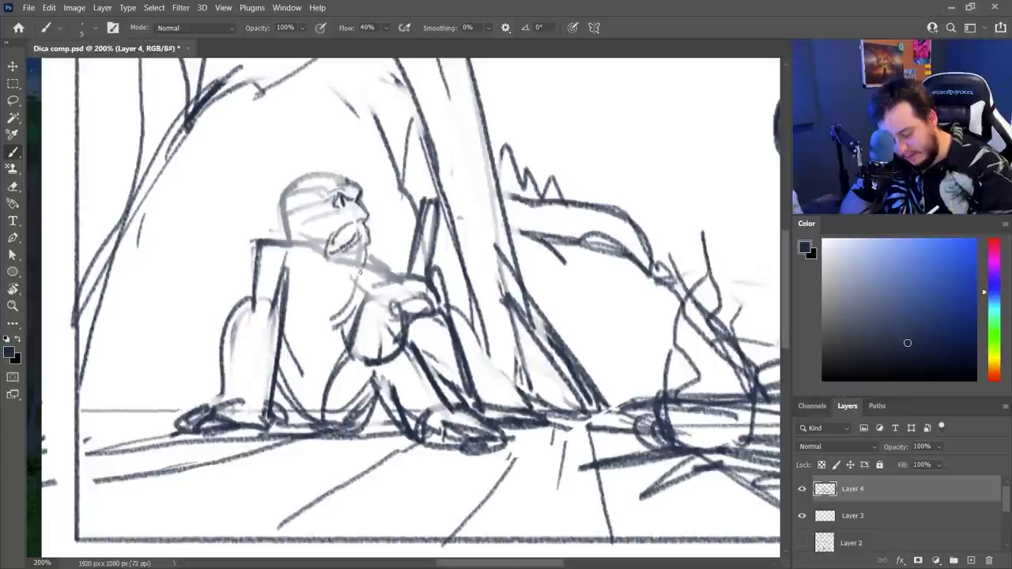
drag(373, 250, 366, 297)
drag(319, 273, 340, 309)
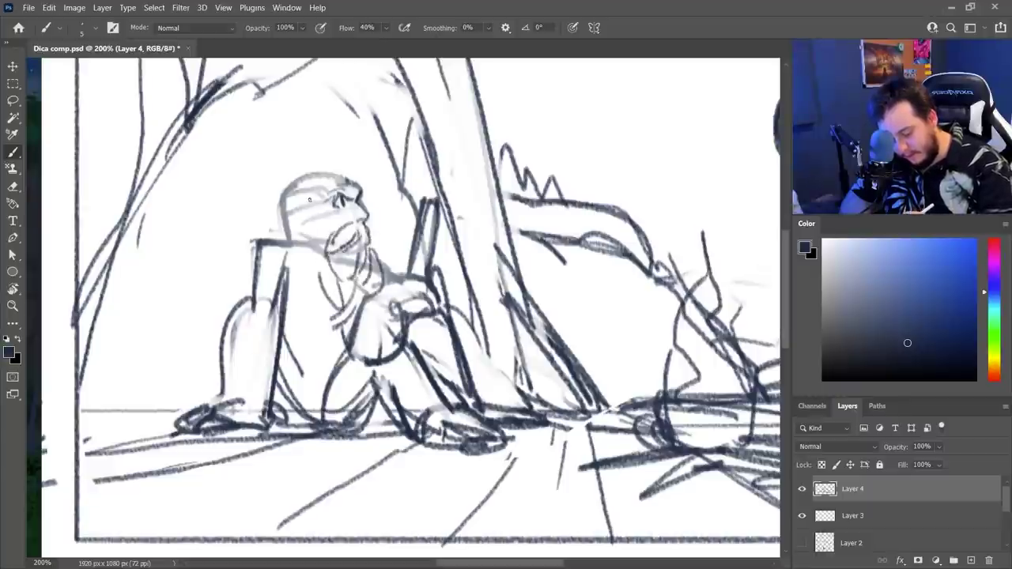
Step: Sketch long strands of hair over the caveman's head and add loose lines across his torso
drag(315, 194, 326, 259)
mouse_move(301, 193)
mouse_down()
mouse_move(292, 265)
mouse_move(277, 232)
mouse_move(270, 239)
mouse_move(321, 170)
mouse_up()
drag(280, 180, 272, 208)
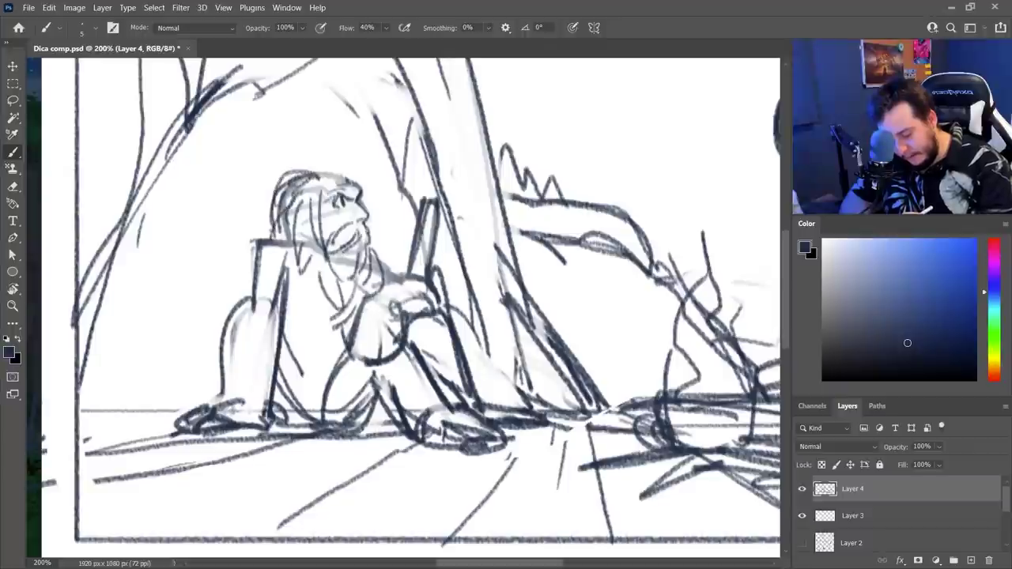
mouse_move(325, 169)
mouse_down()
mouse_move(358, 187)
mouse_move(354, 172)
mouse_up()
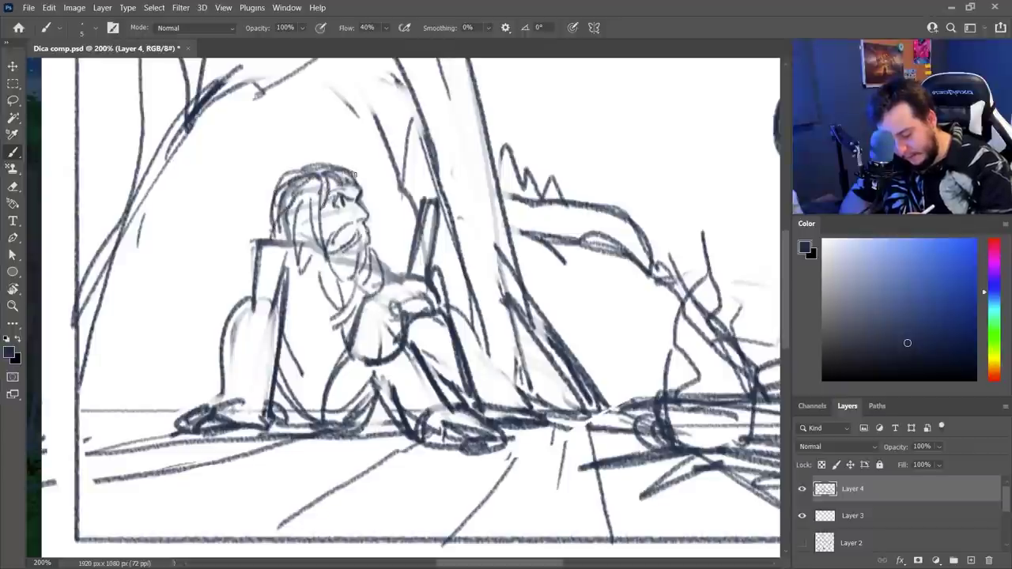
drag(336, 317, 329, 321)
drag(293, 267, 325, 322)
Step: Lasso the cave interior around the caveman, fill it with the dark blue foreground color and deselect
key(z)
alt+click(357, 357)
mouse_move(392, 401)
mouse_down()
mouse_move(536, 385)
mouse_move(474, 373)
mouse_up()
drag(376, 360, 354, 310)
key(b)
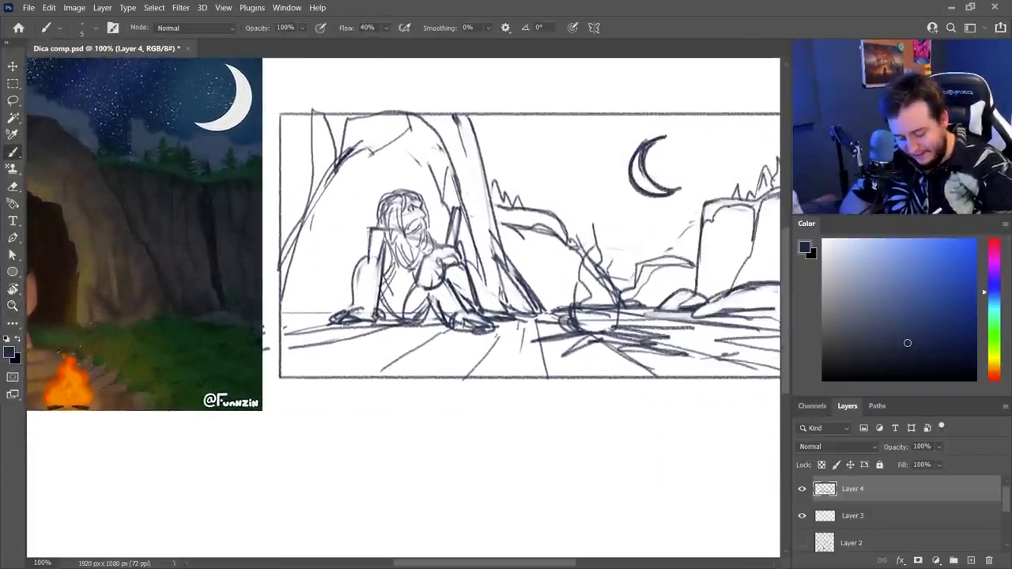
drag(496, 418, 420, 420)
key(l)
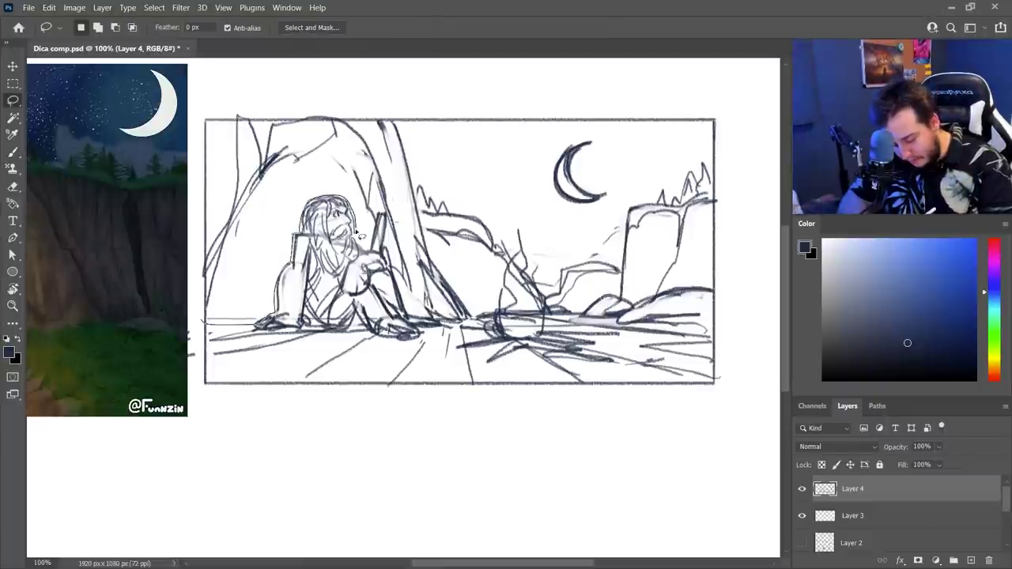
mouse_move(355, 181)
mouse_down()
mouse_move(275, 156)
mouse_move(357, 183)
mouse_up()
key(g)
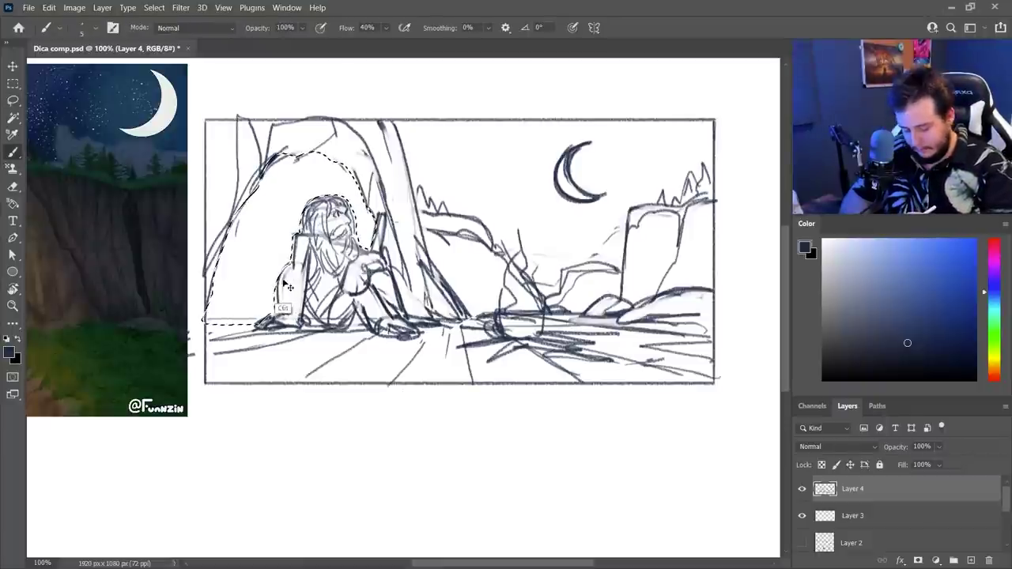
click(279, 274)
key(ctrl+d)
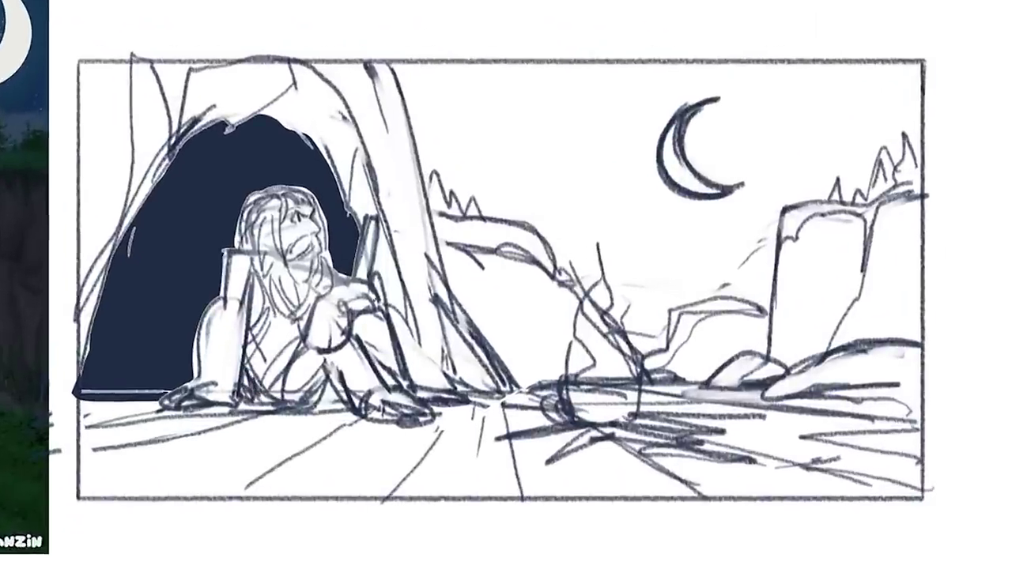
Step: Draw long horizontal ground strokes across the foreground below the caveman
drag(356, 412, 148, 429)
drag(397, 422, 90, 450)
drag(436, 431, 83, 456)
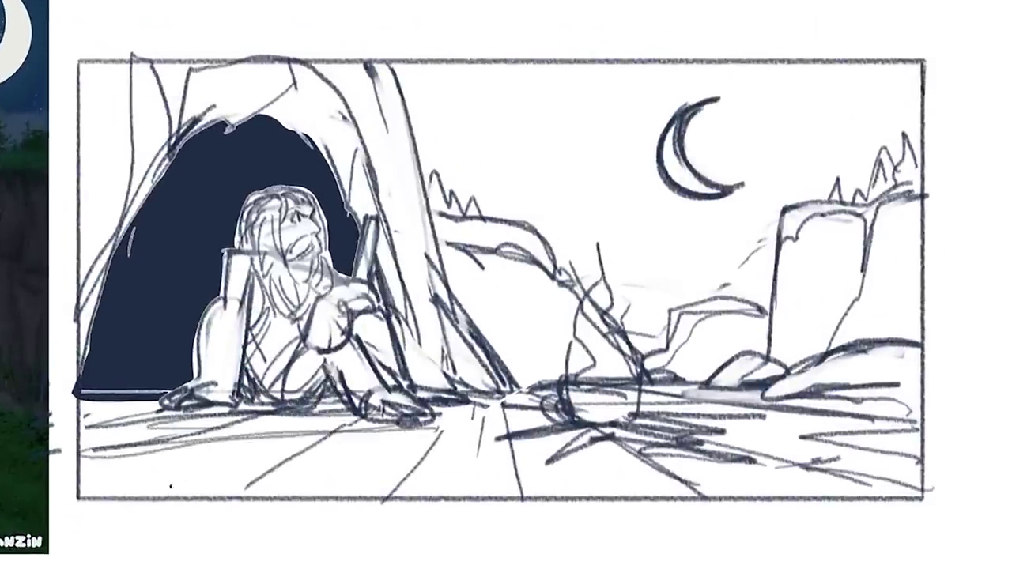
drag(144, 496, 468, 449)
drag(467, 474, 105, 456)
drag(90, 448, 341, 435)
Step: Shade the mound beneath the cliff opposite the cave, sketch bushes behind it and try out extra strokes beside them
drag(908, 353, 793, 370)
mouse_move(778, 383)
mouse_down()
mouse_move(909, 342)
mouse_move(909, 386)
mouse_up()
mouse_move(882, 403)
mouse_down()
mouse_move(751, 396)
mouse_move(913, 389)
mouse_up()
drag(790, 379, 767, 386)
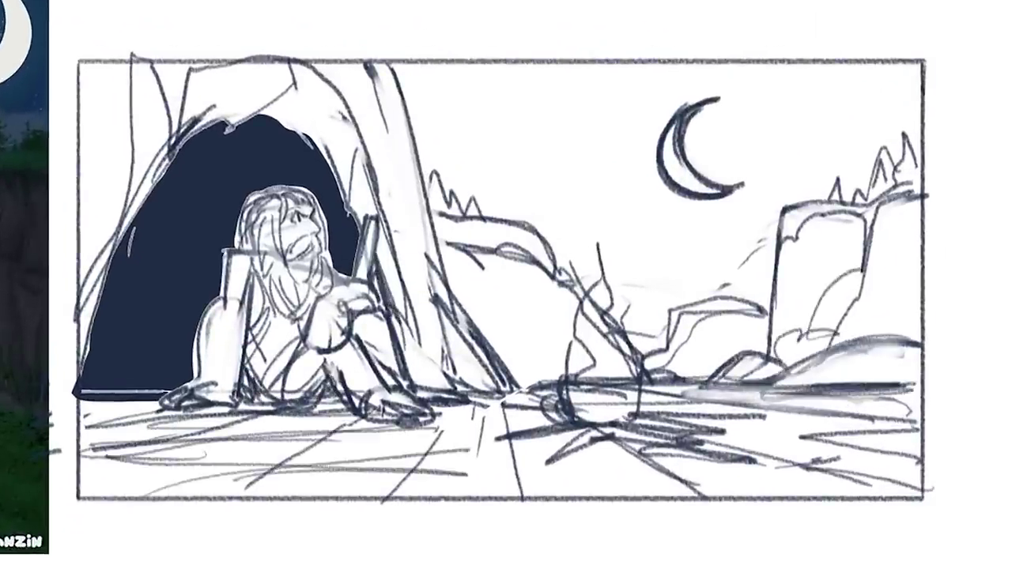
mouse_move(913, 261)
mouse_down()
mouse_move(877, 325)
mouse_move(873, 314)
mouse_move(893, 338)
mouse_up()
key(ctrl+z)
key(ctrl+z)
key(ctrl+z)
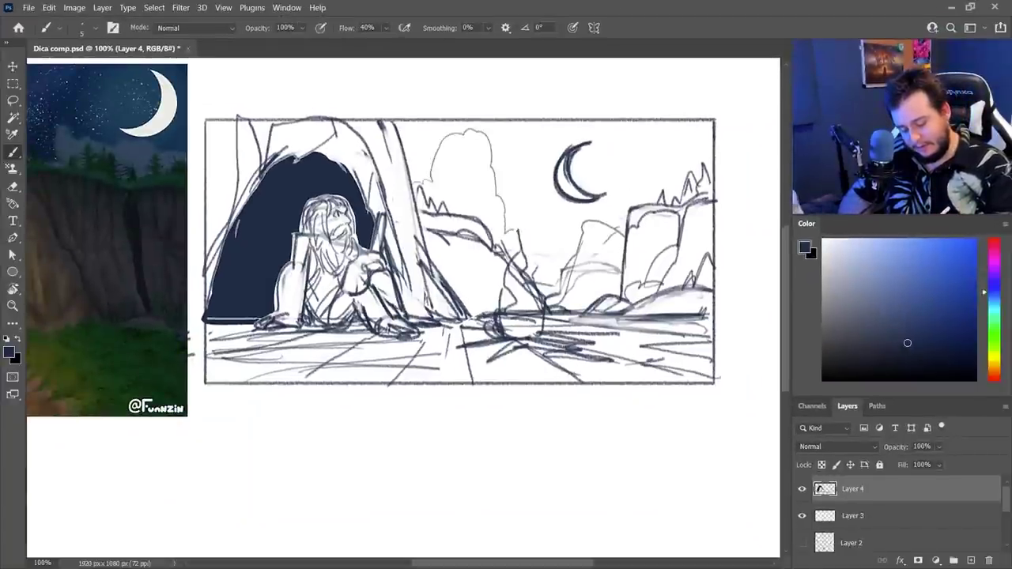
Step: Sketch puffy clouds above the distant valley and lighten their overlapping lines with the eraser
drag(515, 230, 532, 244)
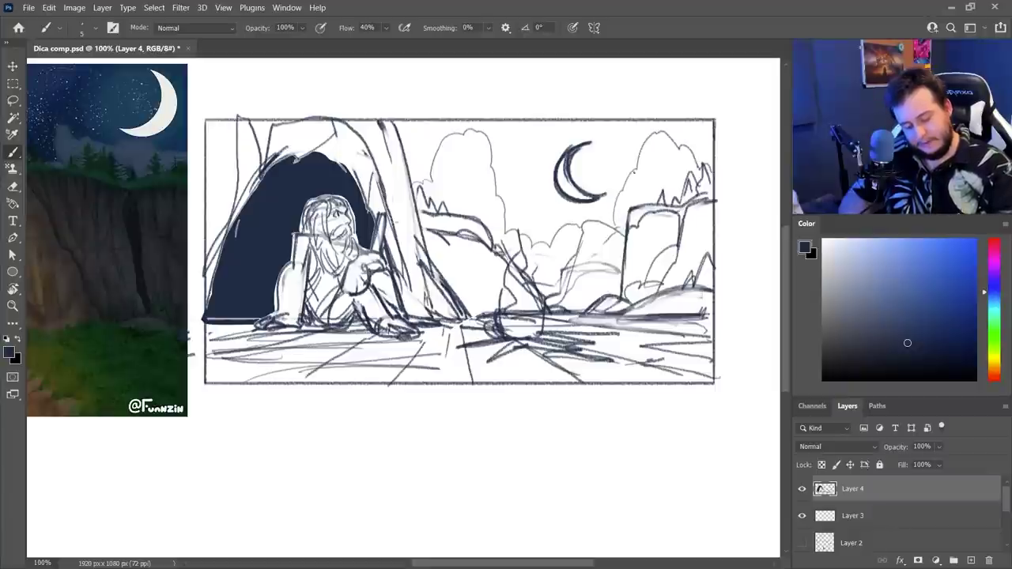
key(e)
mouse_move(583, 237)
mouse_down()
mouse_move(613, 251)
mouse_move(591, 244)
mouse_up()
key(b)
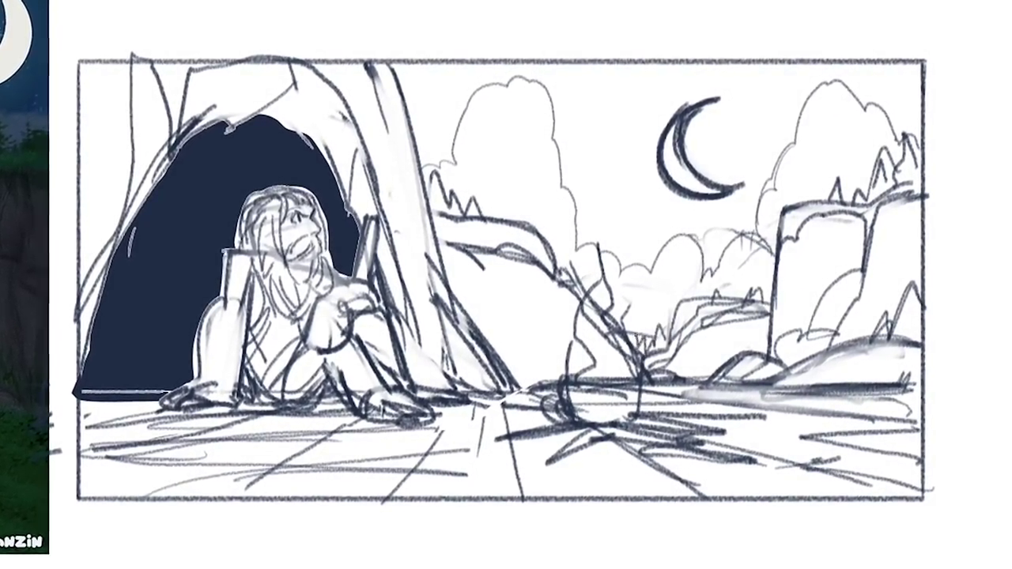
right_click(496, 314)
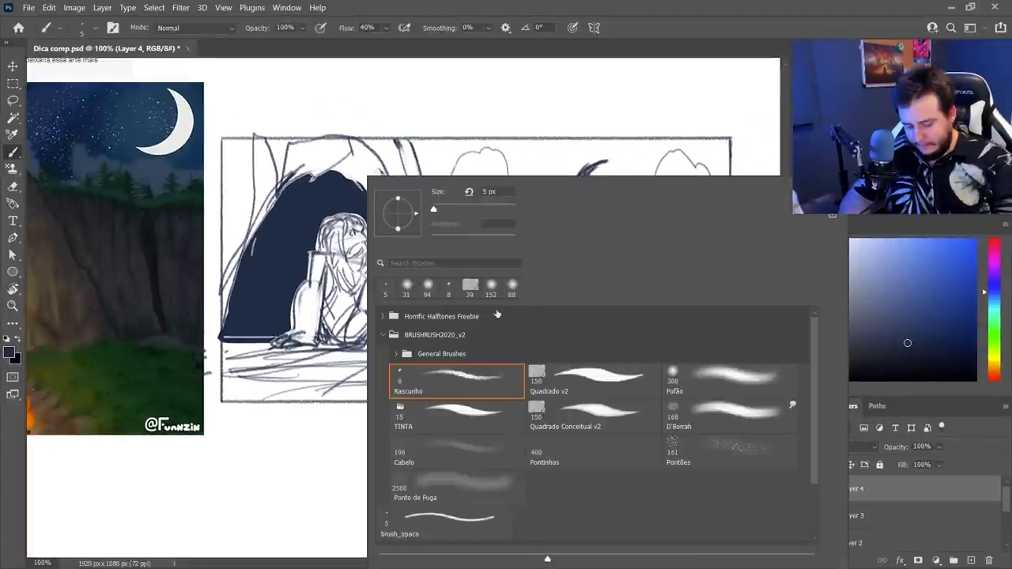
click(559, 381)
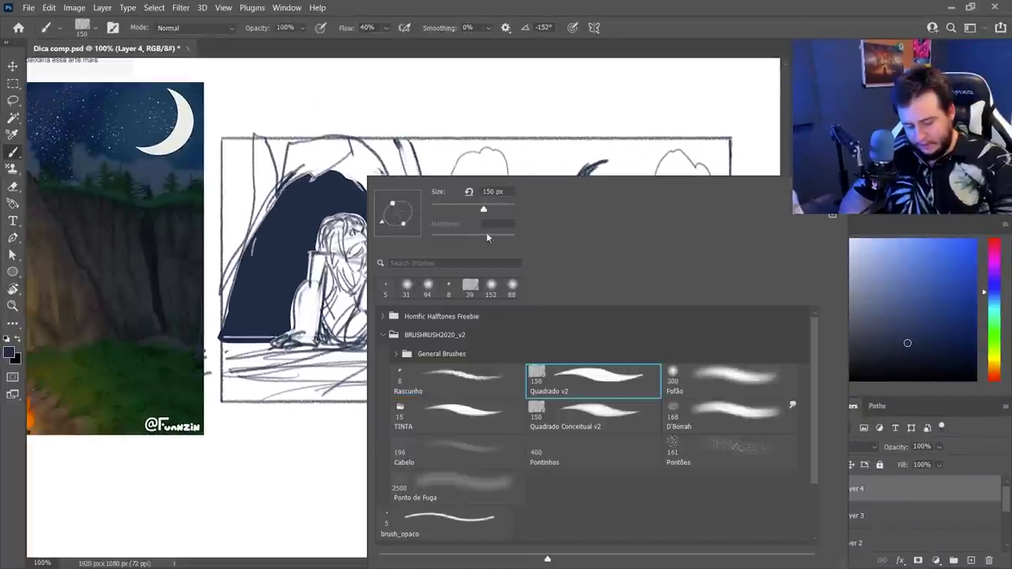
drag(483, 209, 440, 212)
key(Return)
Step: Set the foreground color to bright red, add a new layer and choose the Rascunho brush at 8 px
click(994, 240)
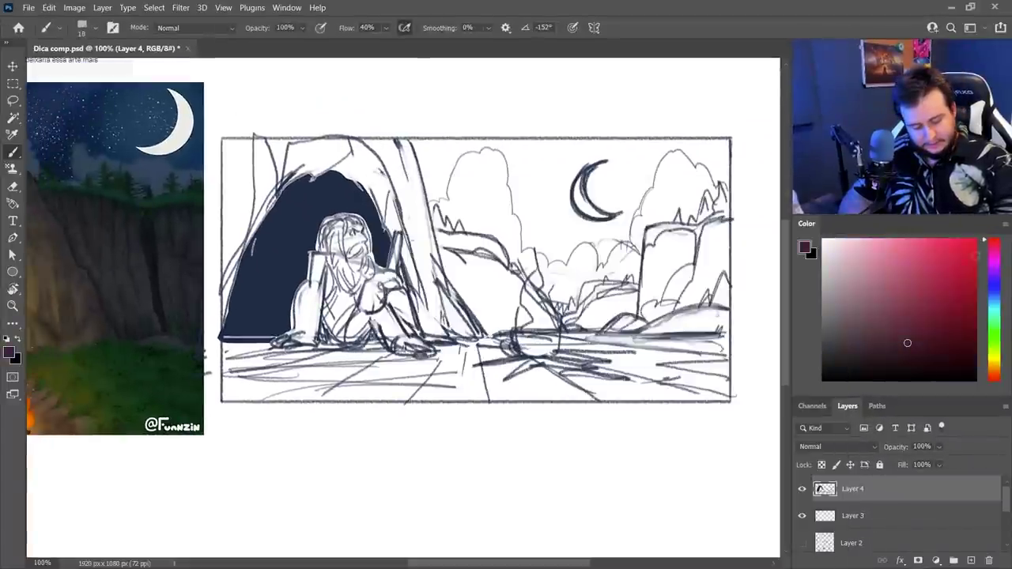
click(957, 238)
click(970, 560)
right_click(680, 340)
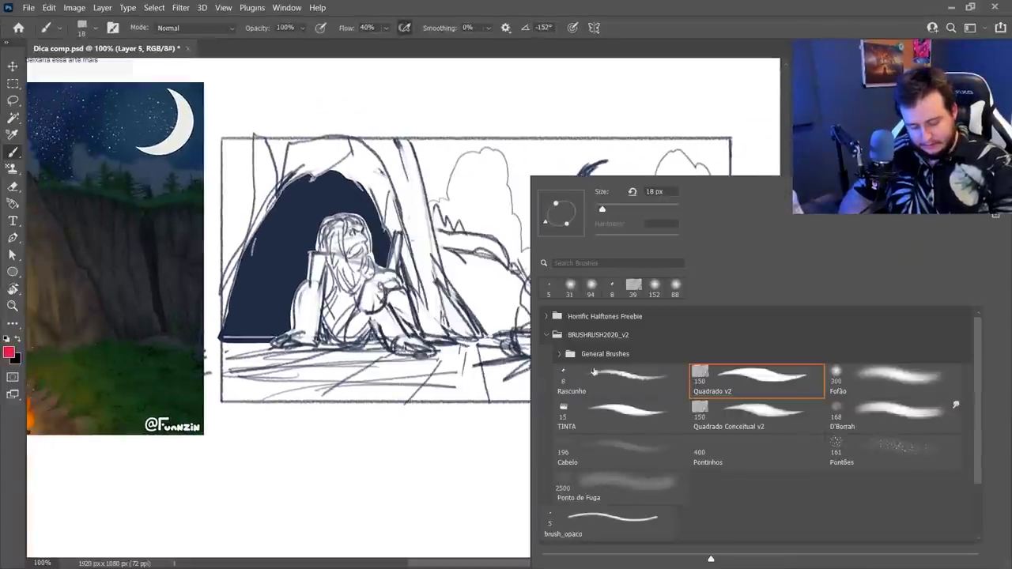
click(604, 380)
key(Return)
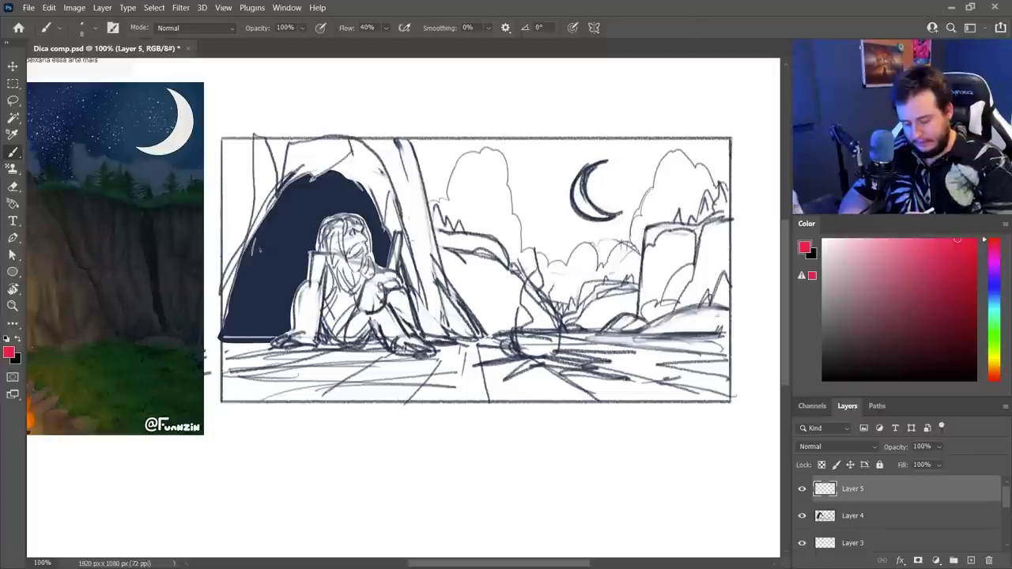
Step: Draw two straight red horizontal guides dividing the frame into thirds and shift them slightly upward
mouse_move(216, 240)
mouse_down()
mouse_move(701, 251)
mouse_move(725, 240)
mouse_up()
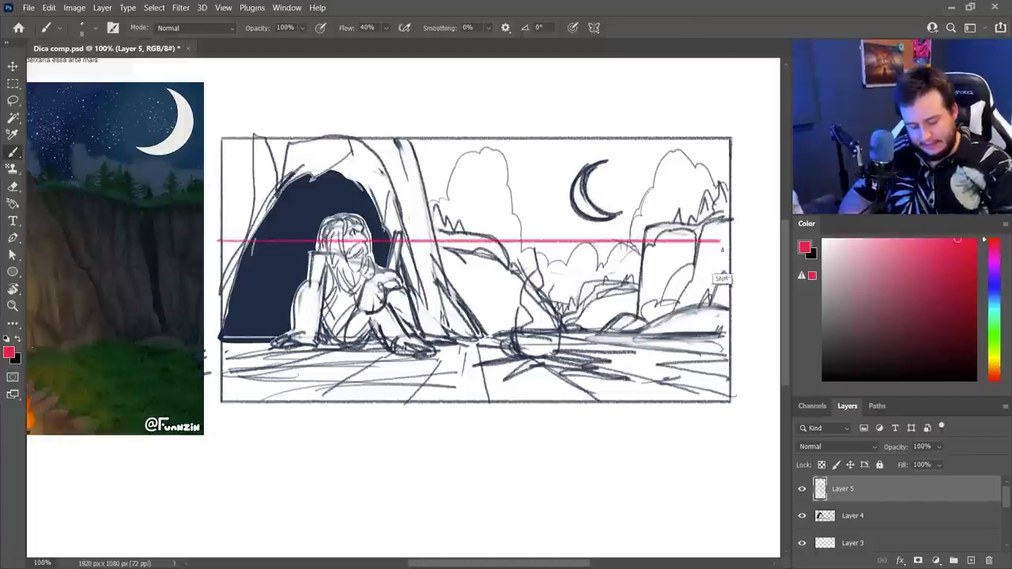
drag(229, 327, 723, 367)
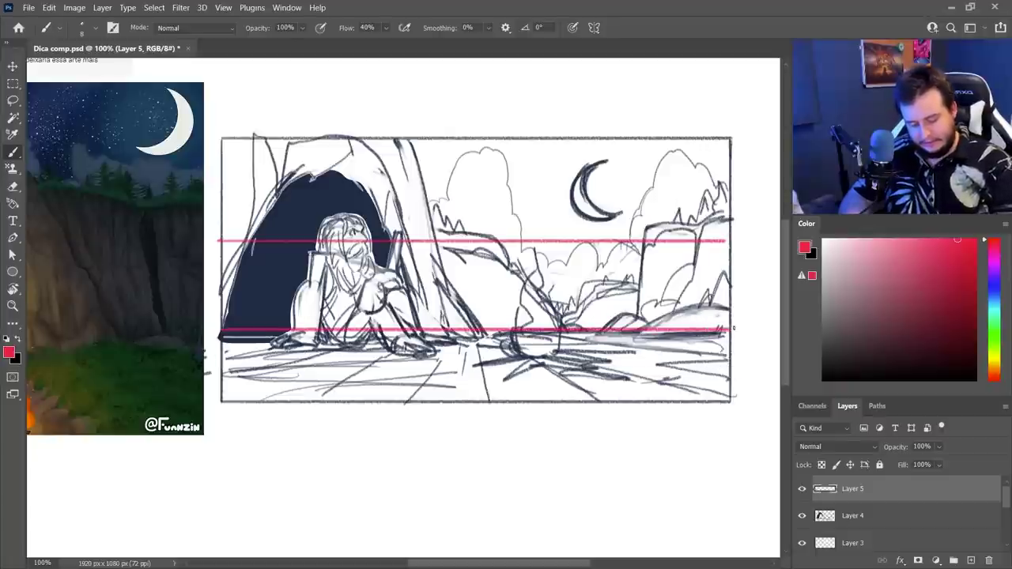
key(v)
drag(656, 259, 656, 252)
key(b)
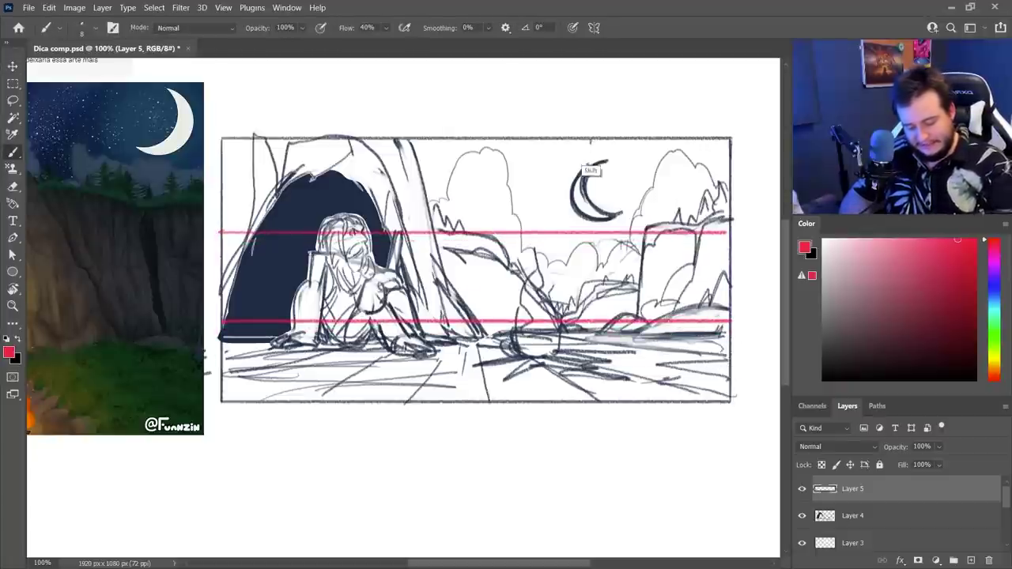
Step: Draw two straight red vertical thirds guides and correct the one running through the moon slightly toward the cave
drag(591, 142, 591, 425)
drag(397, 141, 397, 425)
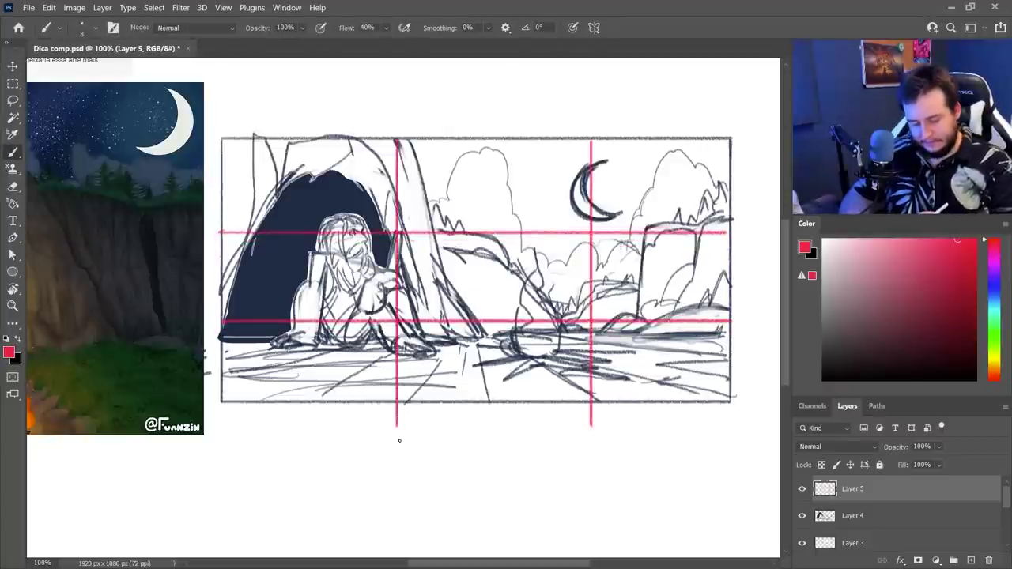
key(e)
mouse_move(591, 431)
mouse_down()
mouse_move(578, 131)
mouse_move(585, 421)
mouse_move(592, 132)
mouse_move(598, 150)
mouse_move(586, 427)
mouse_up()
key(b)
Step: Circle the moon and the caveman's head in red and thicken the lower horizontal guide across the frame
mouse_move(592, 175)
mouse_down()
mouse_move(559, 187)
mouse_move(616, 184)
mouse_move(575, 226)
mouse_up()
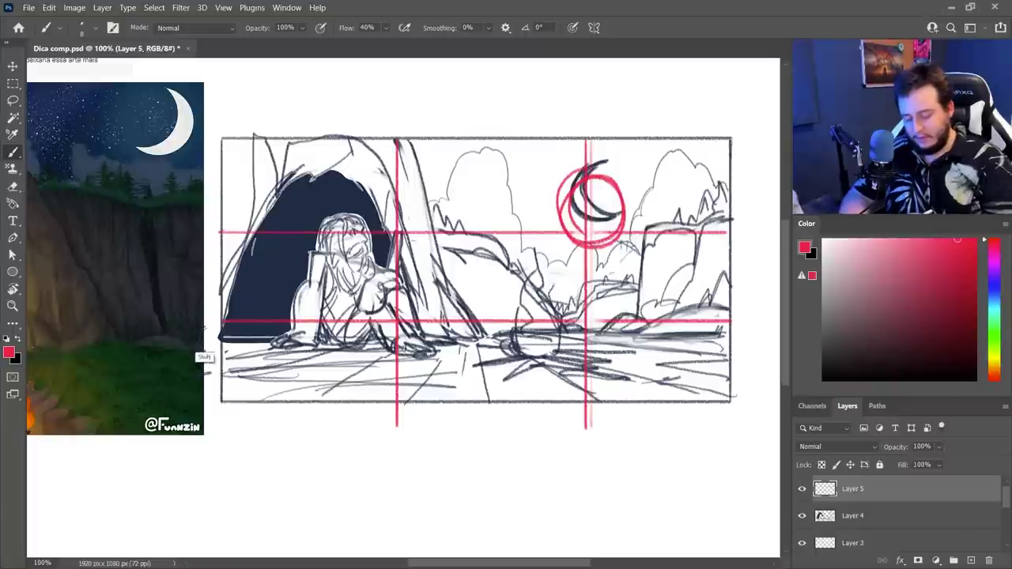
drag(198, 331, 439, 331)
key(ctrl+z)
mouse_move(747, 329)
mouse_down()
mouse_move(241, 331)
mouse_move(758, 331)
mouse_move(237, 320)
mouse_move(513, 319)
mouse_move(326, 364)
mouse_up()
key(ctrl+z)
mouse_move(735, 323)
mouse_down()
mouse_move(428, 327)
mouse_move(189, 322)
mouse_up()
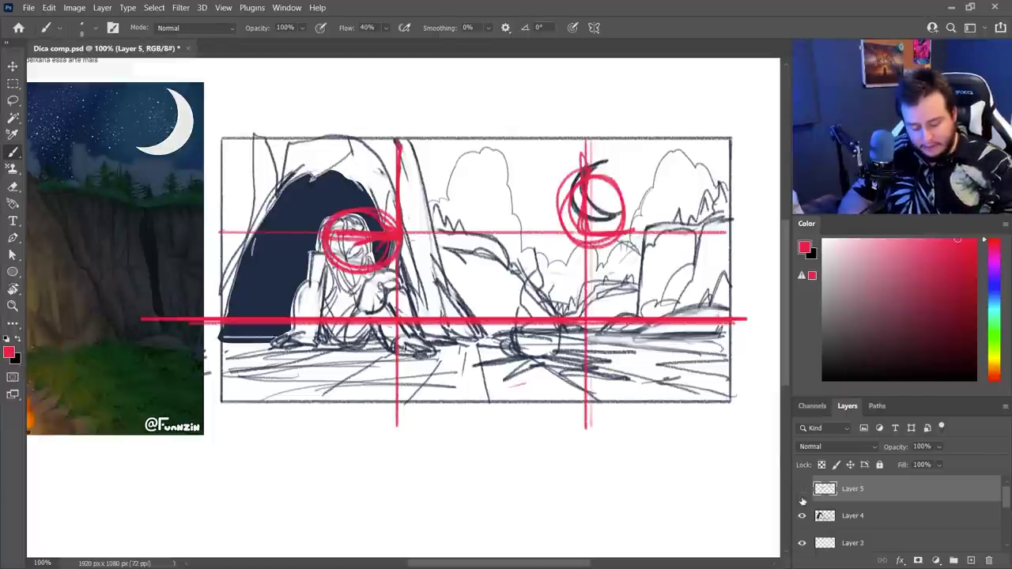
Step: Hide Layer 5 with the red thirds guides and compare the sketch with the original artwork
click(801, 490)
key(z)
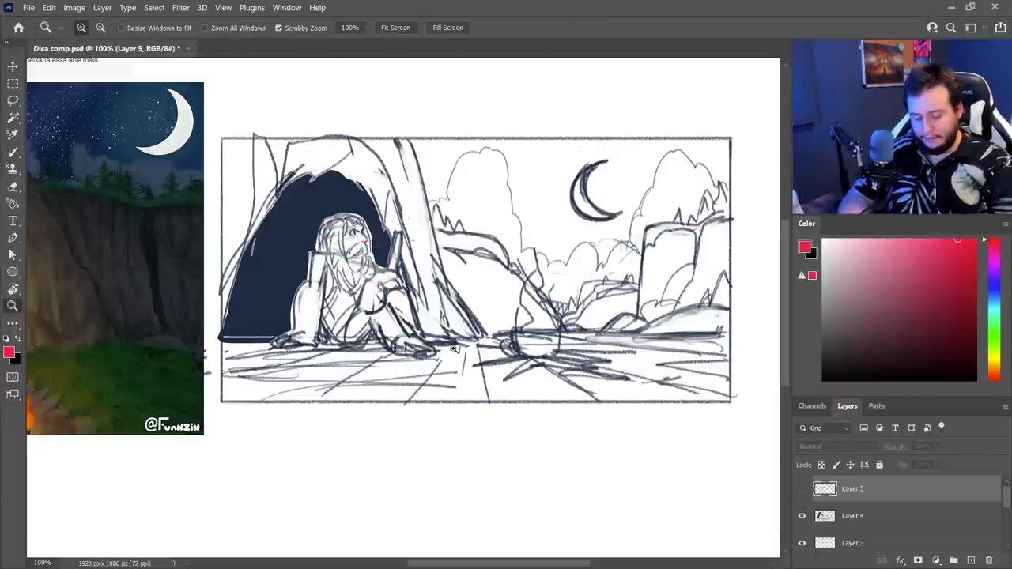
alt+click(452, 349)
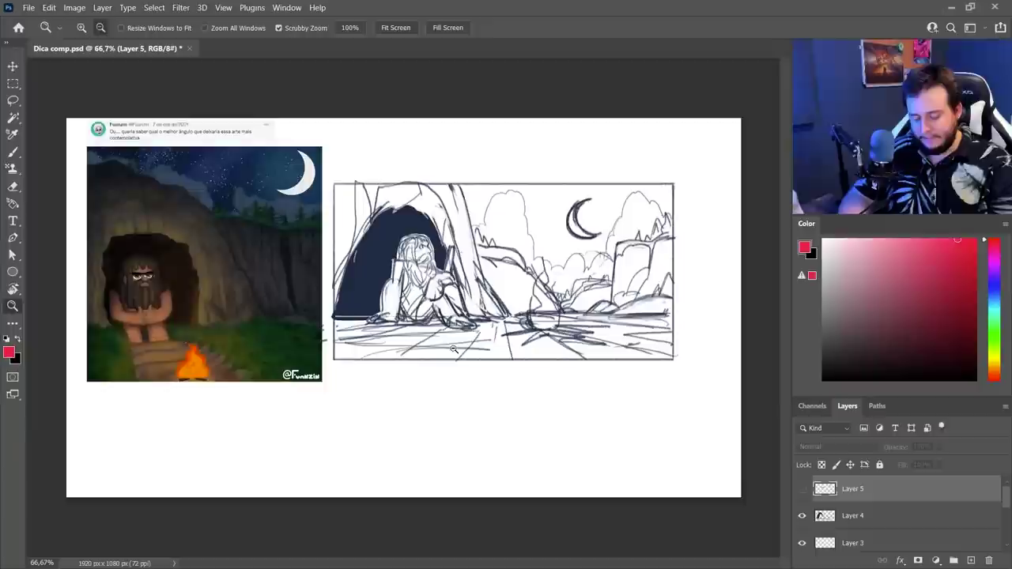
click(540, 288)
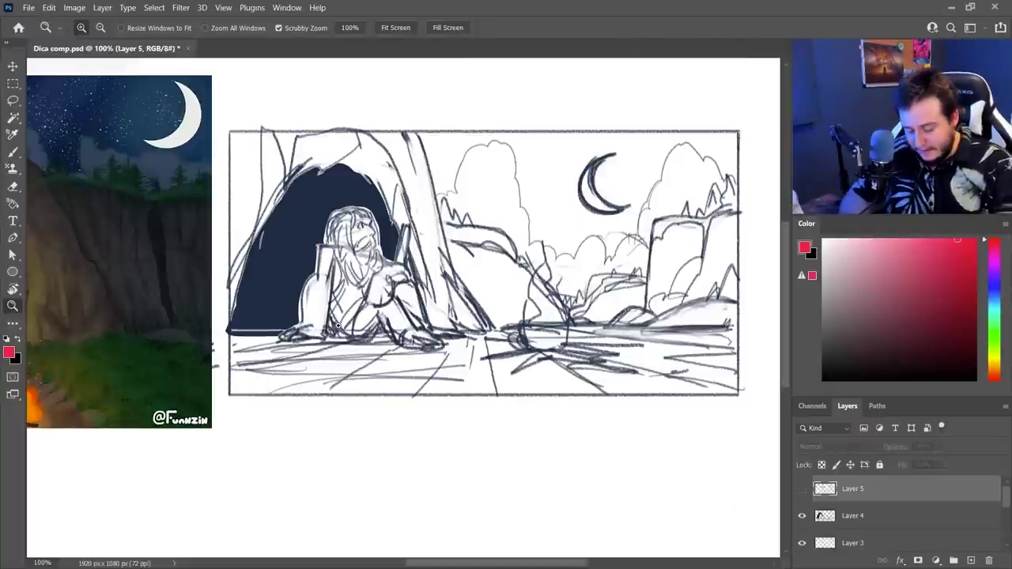
key(v)
ctrl+click(396, 234)
drag(396, 234, 396, 263)
key(ctrl+z)
Step: Select Layer 3 together with Layer 4 and move the whole composition slightly down
scroll(867, 526, down, 1)
ctrl+click(856, 525)
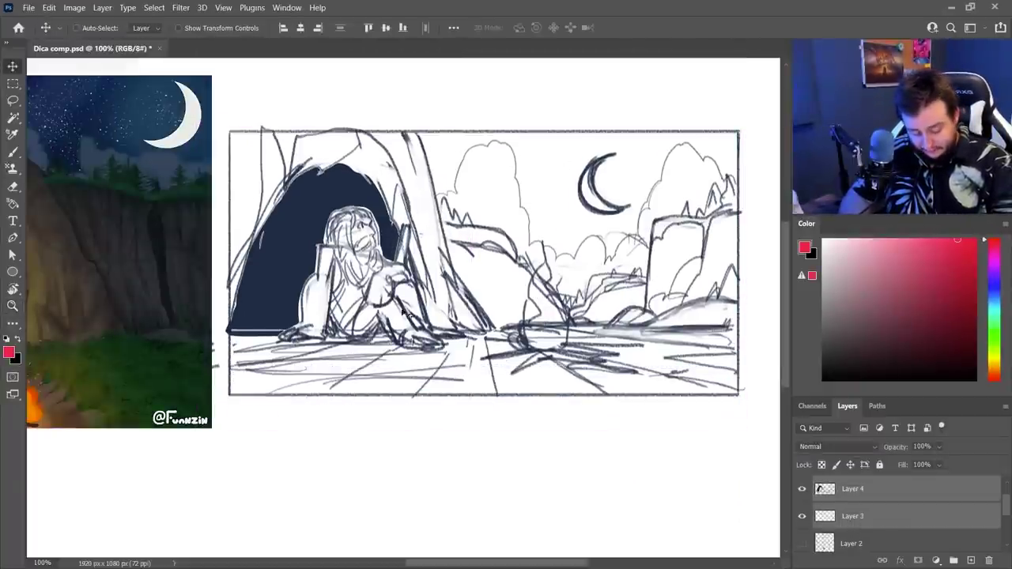
drag(403, 309, 411, 333)
drag(458, 263, 446, 327)
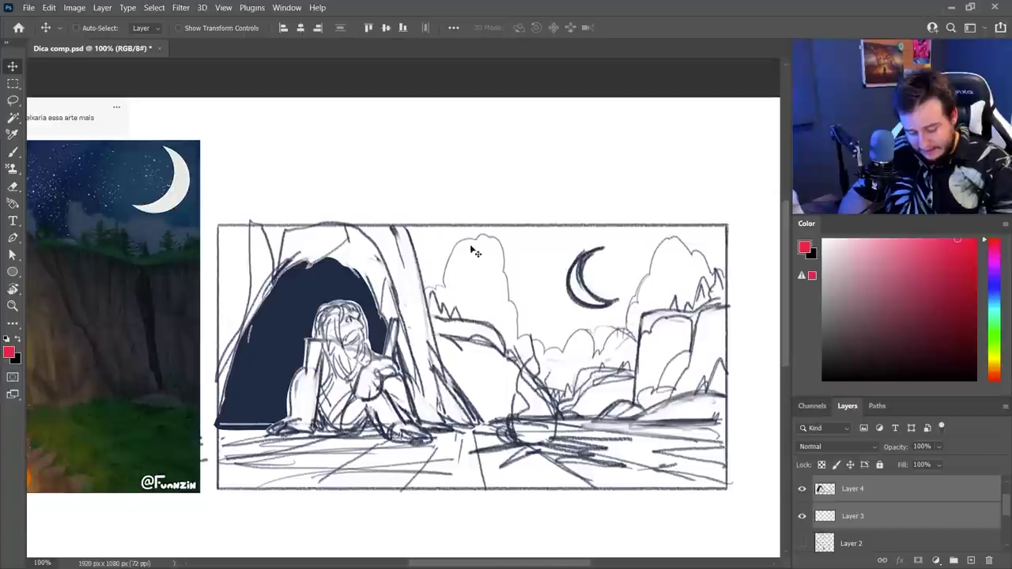
Step: Try to extend the frame on Layer 3 upward with Free Transform
ctrl+click(479, 231)
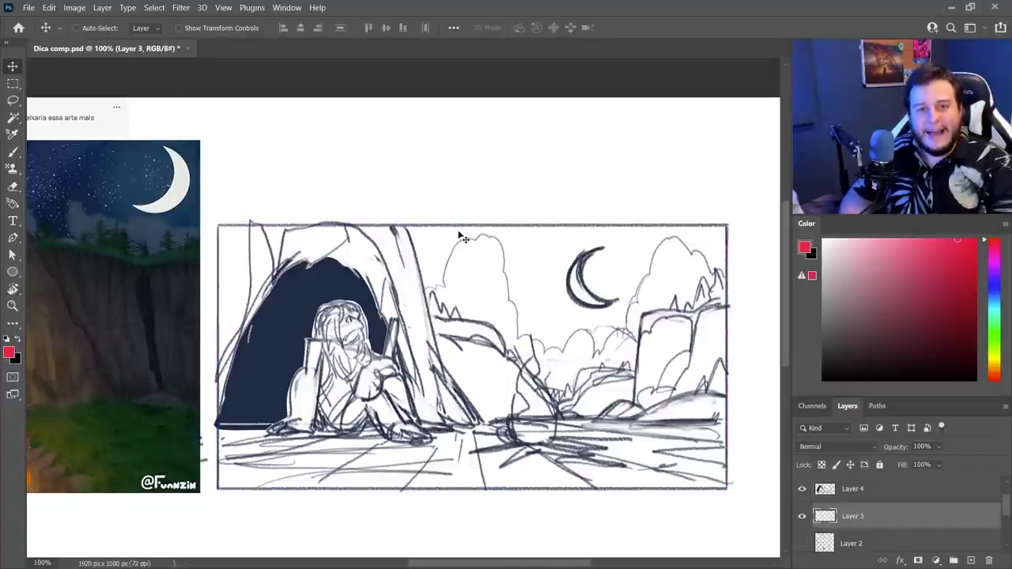
key(ctrl+t)
mouse_move(473, 225)
mouse_down()
mouse_move(478, 100)
mouse_move(479, 115)
mouse_up()
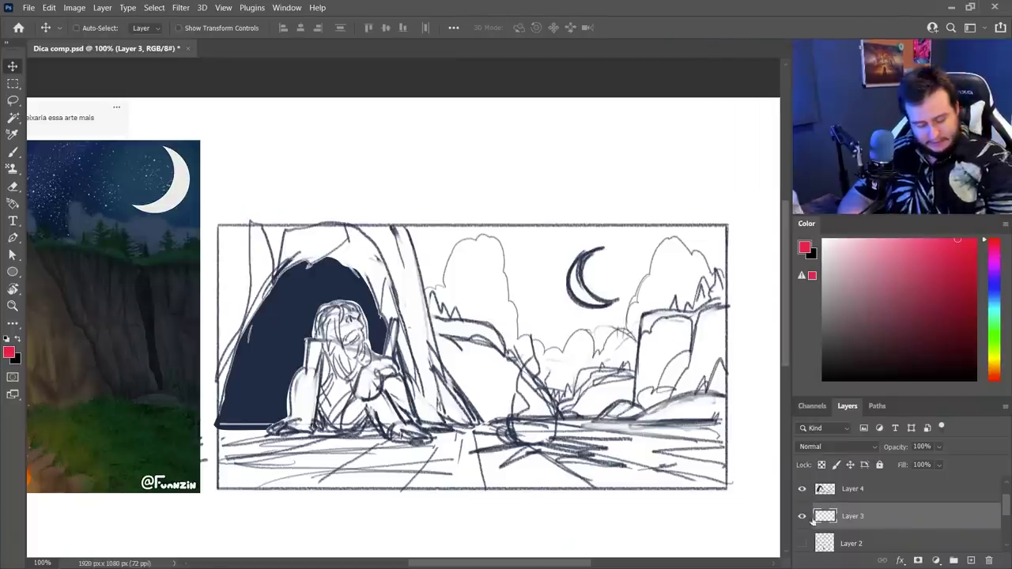
Step: Fill the frame area behind the line art with light grey, leaving the crescent moon and campfire flame white
scroll(854, 496, up, 1)
click(851, 514)
drag(498, 404, 501, 367)
click(849, 518)
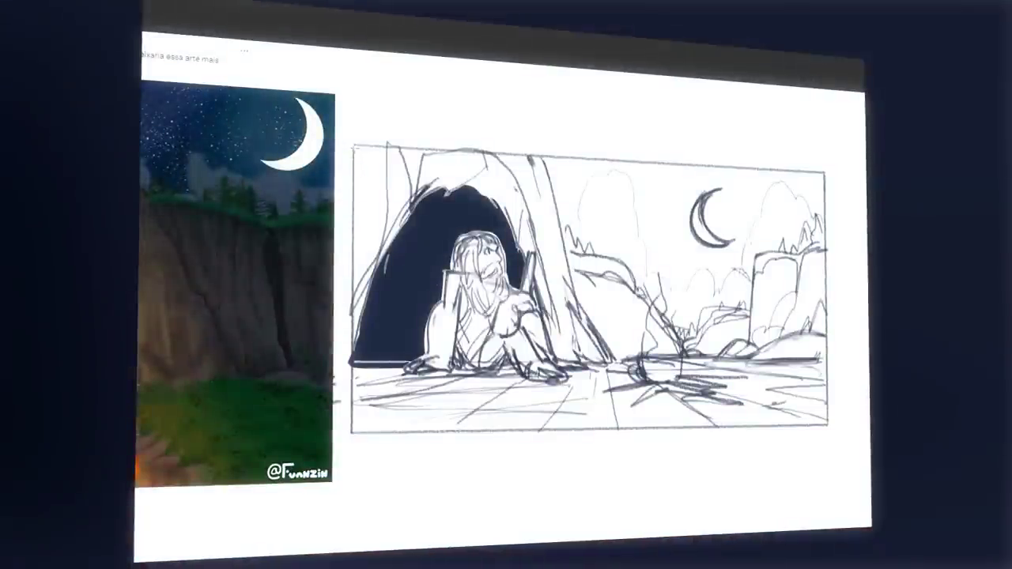
drag(353, 146, 827, 425)
key(alt+BackSpace)
key(alt+BackSpace)
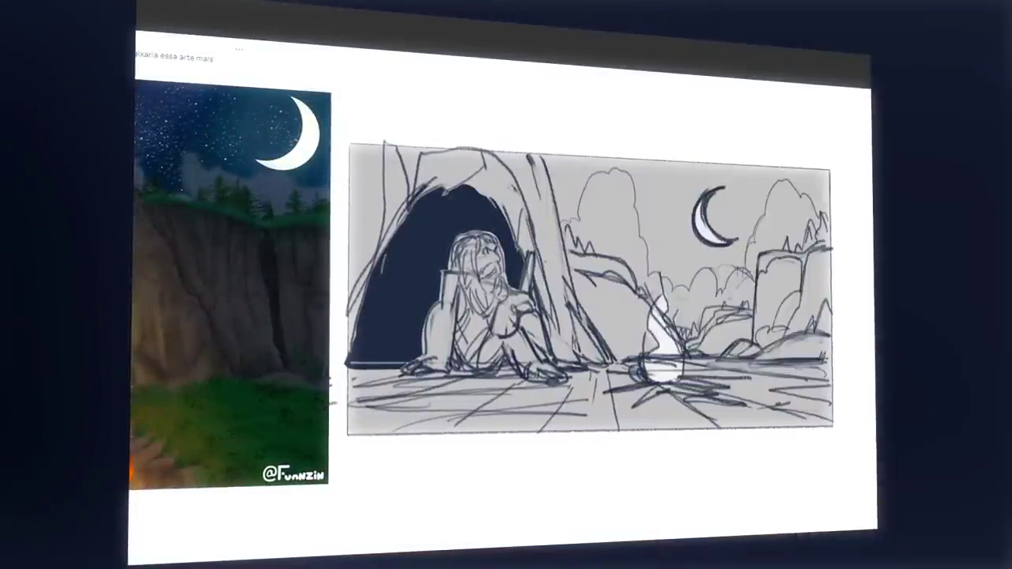
Step: Paint the scene in soft grey values, darkening the cave and rocks and lightening the clouds around the moon
drag(581, 166, 598, 210)
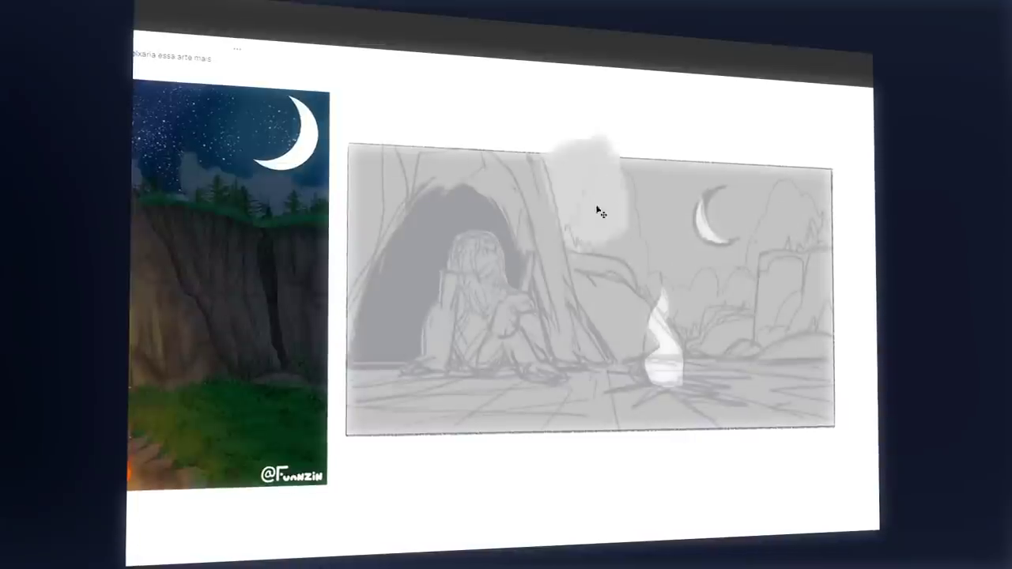
key(ctrl+z)
mouse_move(580, 174)
mouse_down()
mouse_move(669, 274)
mouse_move(711, 216)
mouse_up()
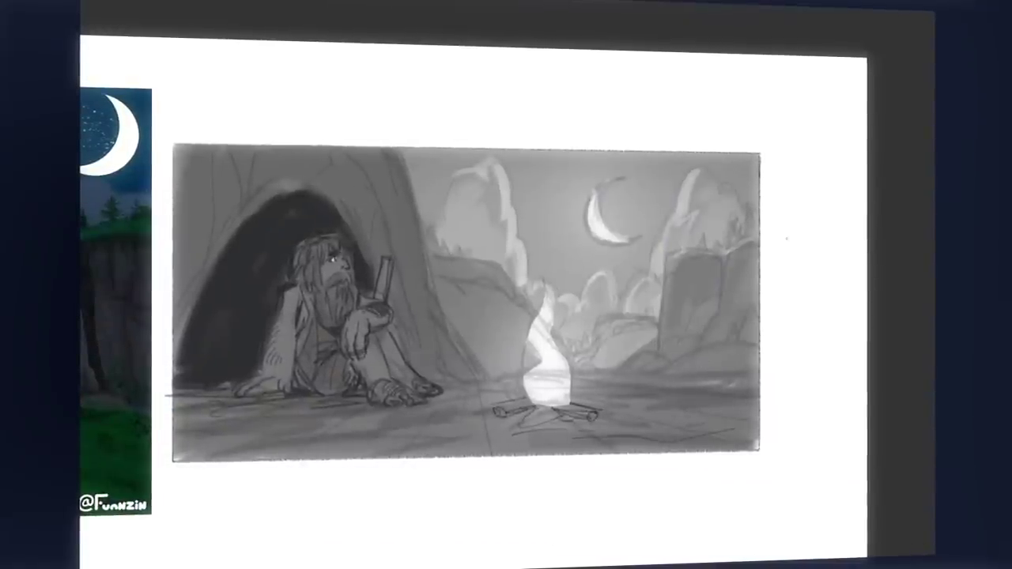
Step: Select small light patches and a firelight pool on the ground around the campfire and fill them with white
drag(664, 397, 700, 398)
drag(598, 399, 639, 398)
drag(484, 391, 510, 397)
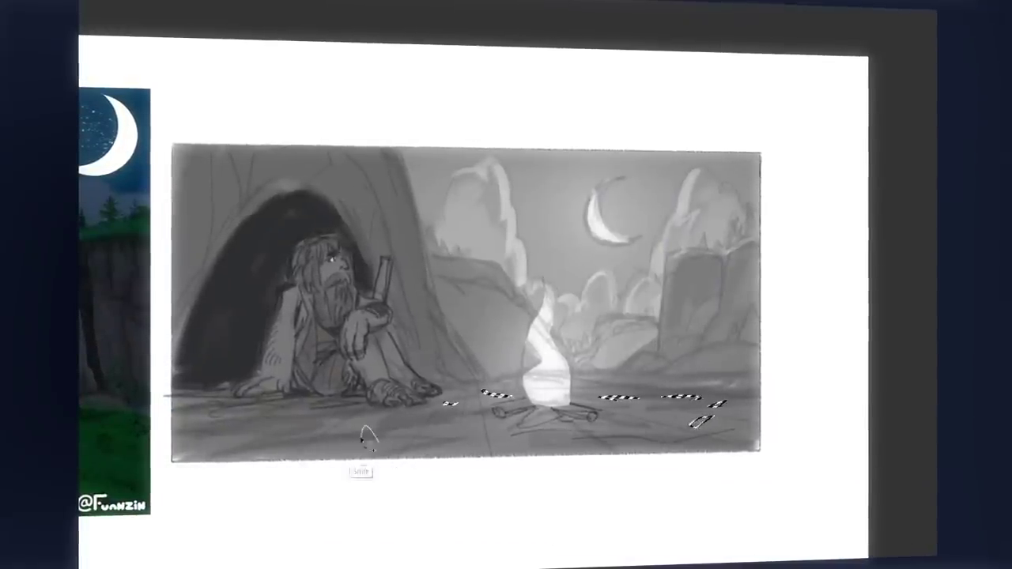
drag(363, 444, 380, 446)
drag(419, 451, 435, 450)
drag(539, 404, 568, 409)
mouse_move(446, 423)
mouse_down()
mouse_move(540, 440)
mouse_move(448, 423)
mouse_up()
Step: Add bright firelight to the caveman's legs, arms, face and beard
mouse_move(372, 340)
mouse_down()
mouse_move(373, 361)
mouse_move(411, 395)
mouse_up()
mouse_move(387, 330)
mouse_down()
mouse_move(419, 382)
mouse_move(403, 339)
mouse_up()
drag(357, 357, 386, 322)
drag(292, 334, 291, 291)
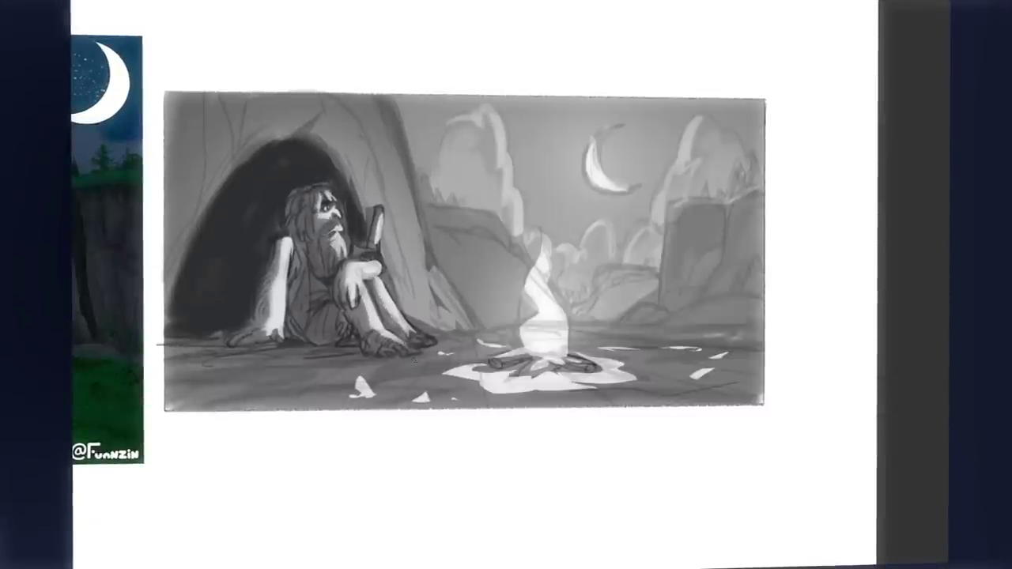
Step: Soften the firelight pool on the ground and repaint the campfire flame with small sparks rising above it
right_click(572, 129)
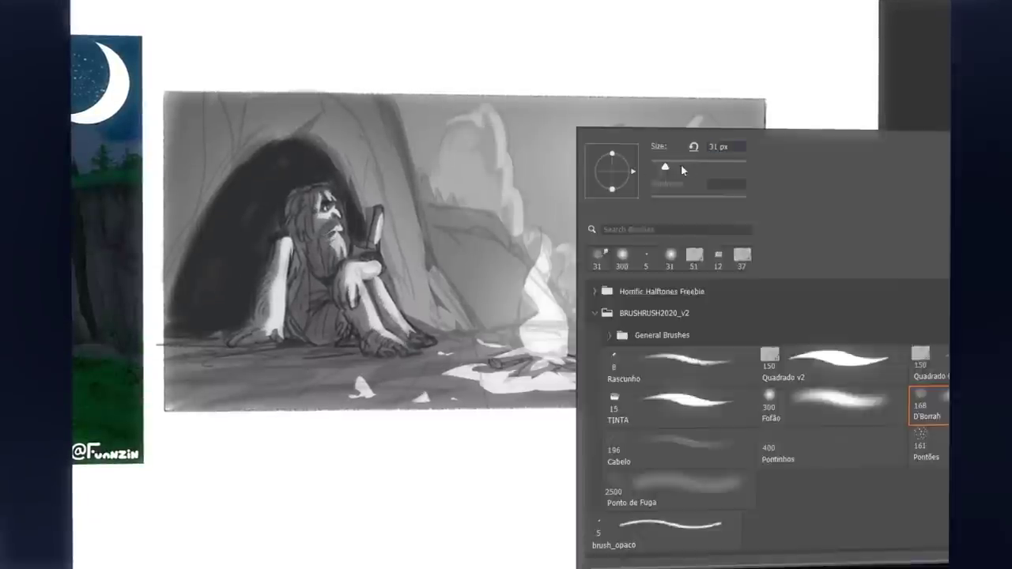
drag(617, 367, 659, 354)
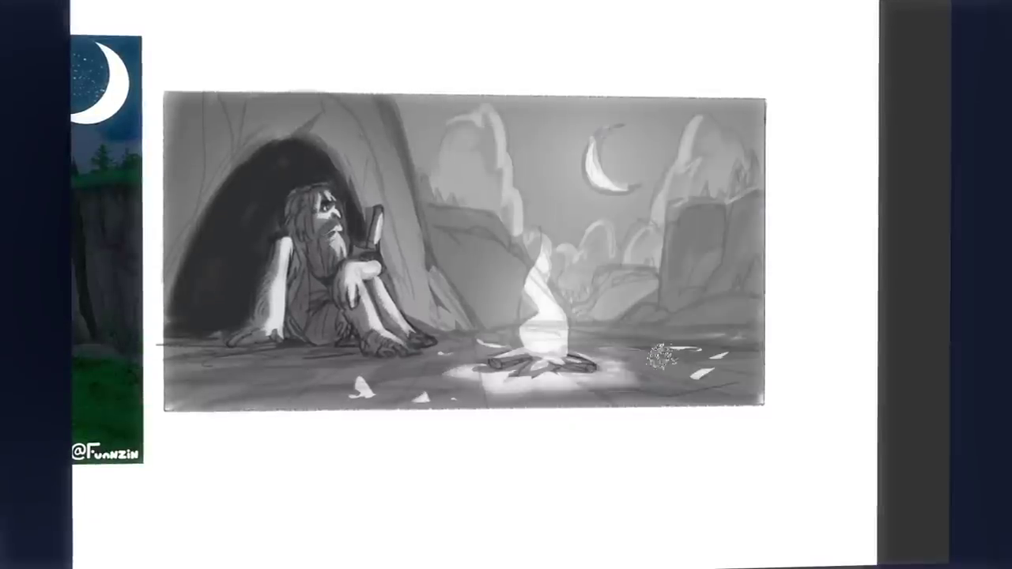
right_click(557, 304)
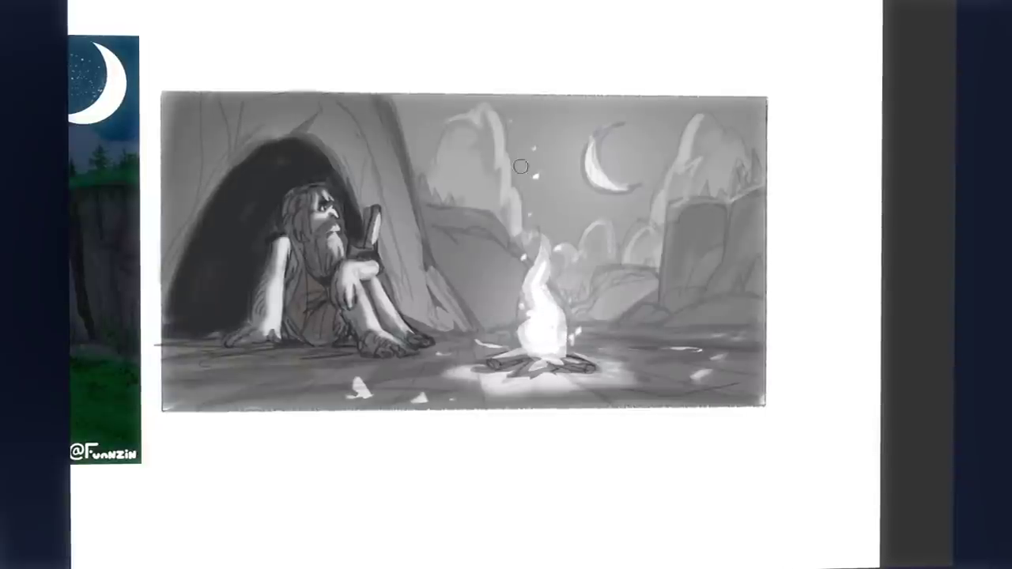
Step: Repaint the crescent moon in solid white with a fuller, cleaner shape
mouse_move(618, 126)
mouse_down()
mouse_move(607, 190)
mouse_move(631, 188)
mouse_up()
mouse_move(588, 152)
mouse_down()
mouse_move(633, 189)
mouse_move(601, 178)
mouse_move(637, 176)
mouse_up()
drag(599, 132, 627, 131)
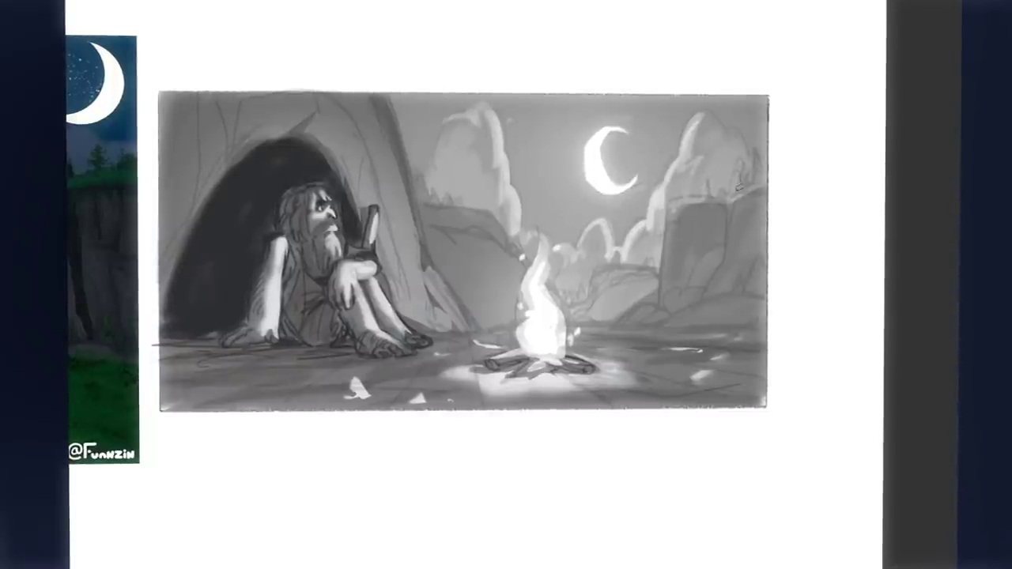
Step: Paint the low rocks behind the campfire and the cliff beside the cave with sampled greys and darker vertical facets
alt+click(598, 301)
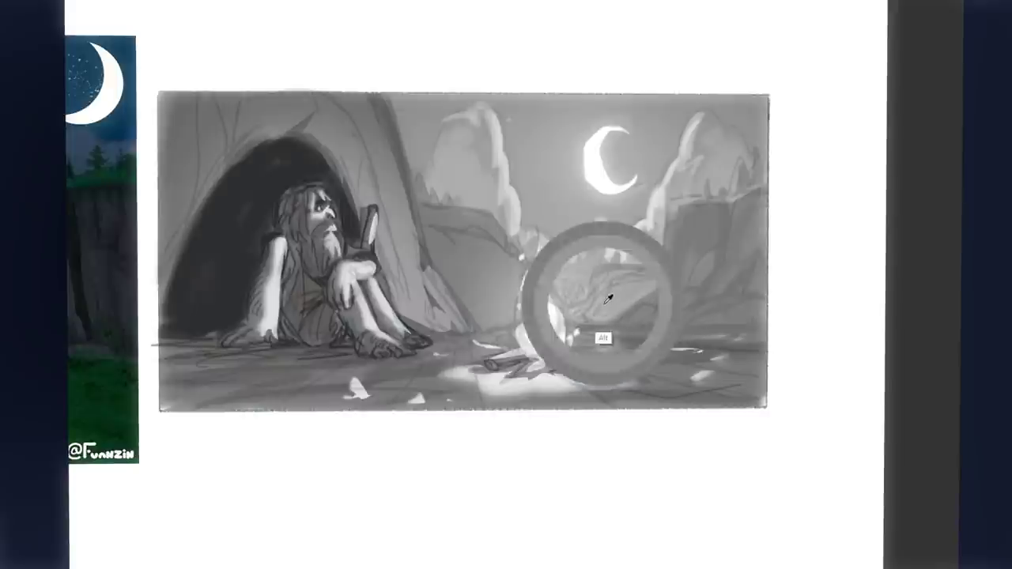
drag(618, 289, 591, 318)
drag(647, 284, 619, 301)
alt+click(450, 228)
drag(465, 236, 468, 315)
drag(490, 231, 493, 303)
mouse_move(449, 210)
mouse_down()
mouse_move(502, 218)
mouse_move(514, 254)
mouse_up()
mouse_move(500, 278)
mouse_down()
mouse_move(483, 329)
mouse_move(494, 348)
mouse_up()
Step: Shade the small stones on the ground with sampled grey and add dark strokes across the foreground
alt+click(509, 328)
drag(348, 380, 337, 393)
drag(415, 392, 400, 403)
drag(441, 353, 427, 355)
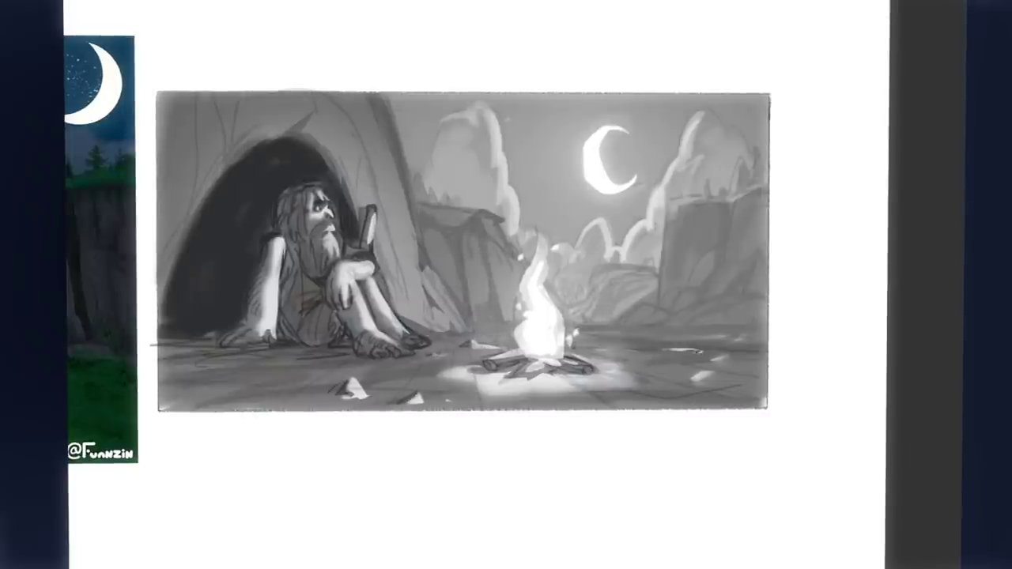
drag(738, 362, 714, 359)
mouse_move(721, 375)
mouse_down()
mouse_move(694, 382)
mouse_move(761, 389)
mouse_up()
drag(224, 358, 204, 362)
Step: Refine the caveman's supporting hand, beard and fur clothing with sampled grey tones
alt+click(261, 328)
mouse_move(252, 328)
mouse_down()
mouse_move(233, 340)
mouse_move(249, 330)
mouse_up()
alt+click(354, 271)
mouse_move(325, 212)
mouse_down()
mouse_move(331, 229)
mouse_move(293, 264)
mouse_up()
drag(286, 245, 289, 316)
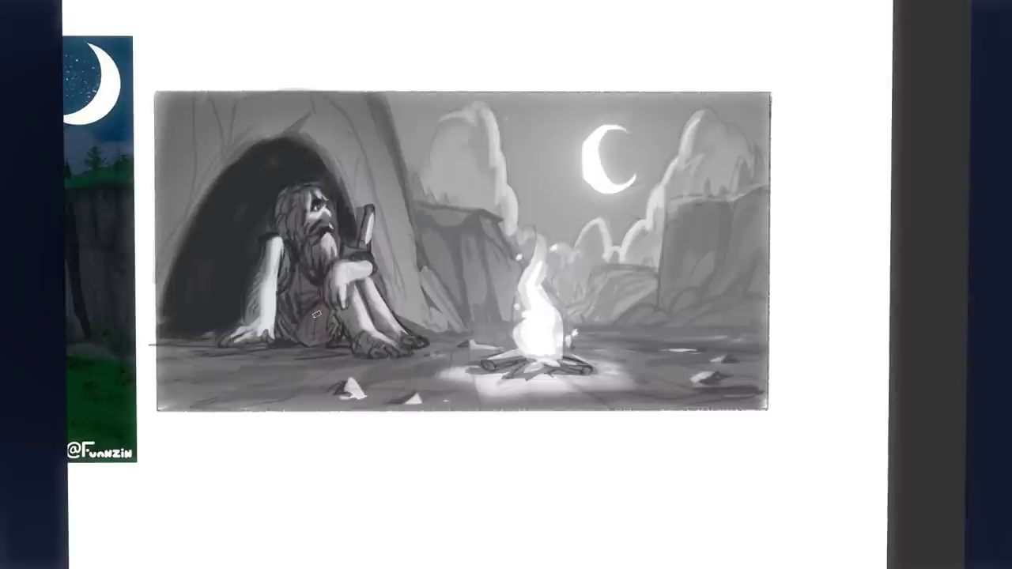
Step: Define the cave opening with a dark edge and add cracks to the rock wall above and beside it
drag(217, 343, 153, 344)
drag(237, 155, 157, 304)
drag(209, 194, 163, 281)
drag(308, 97, 229, 155)
drag(337, 127, 316, 151)
drag(415, 238, 439, 304)
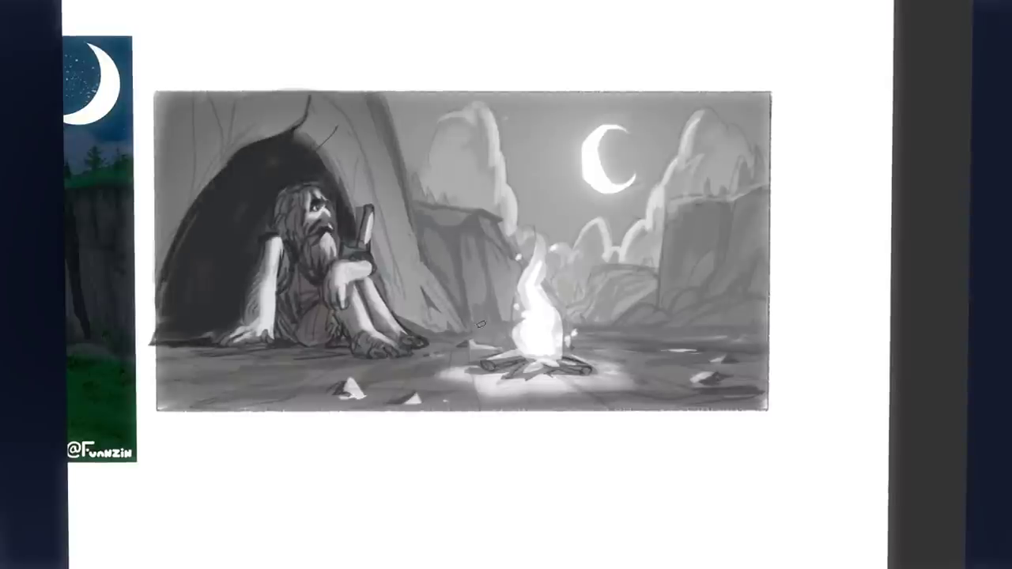
Step: Darken the bottom and upper cave-side edges of the frame with the large soft Fofão brush
scroll(216, 136, down, 1)
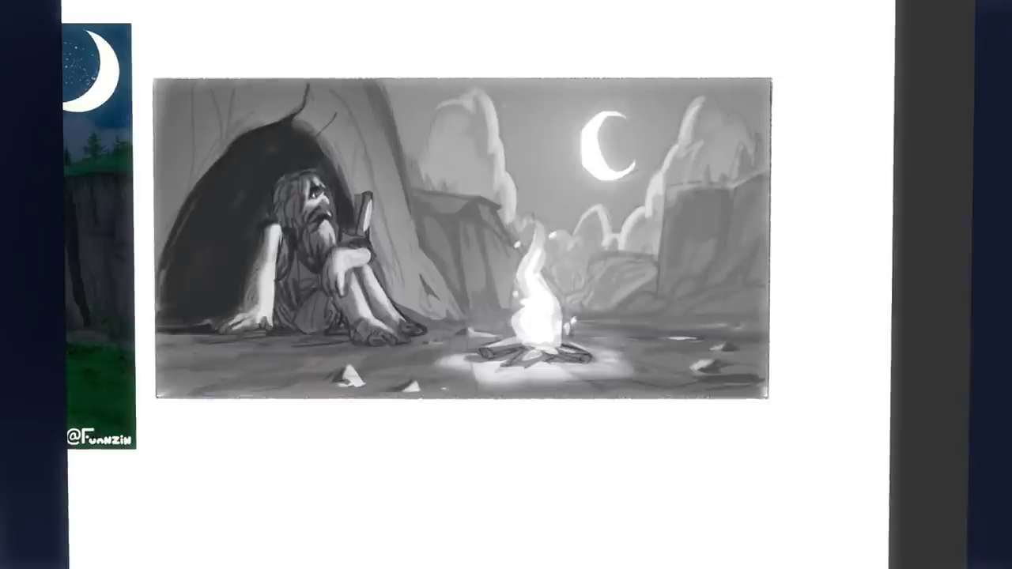
right_click(515, 120)
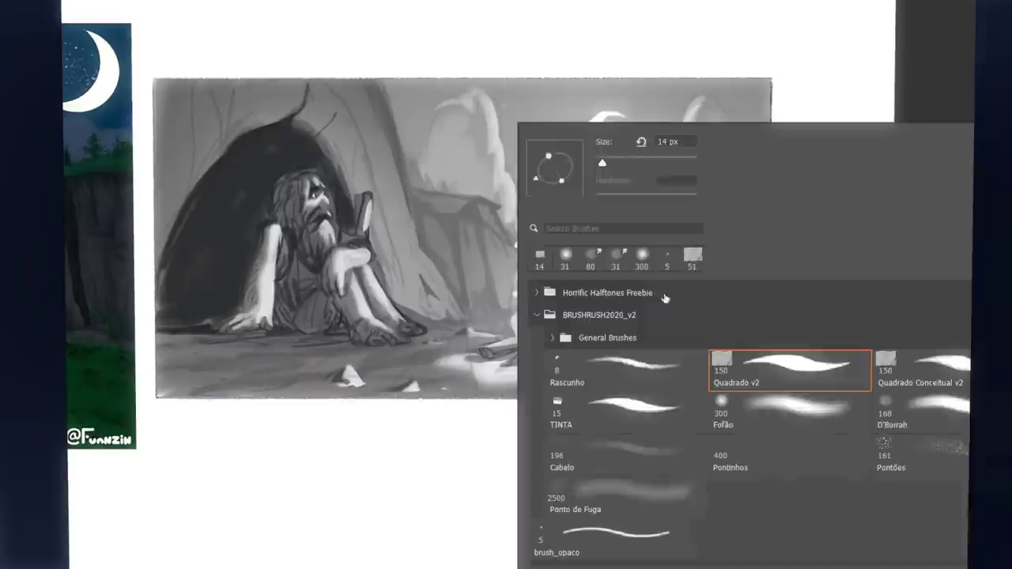
click(836, 403)
drag(166, 434, 794, 400)
drag(188, 150, 328, 45)
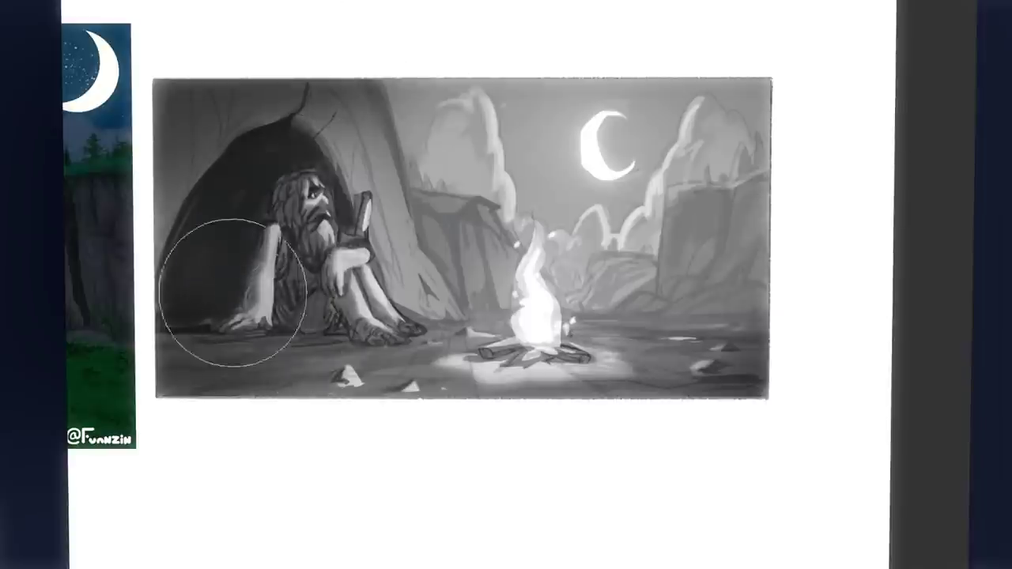
Step: Select cast-shadow shapes behind the caveman and ground stones, paint them dark, and clear the selection
drag(335, 344, 347, 346)
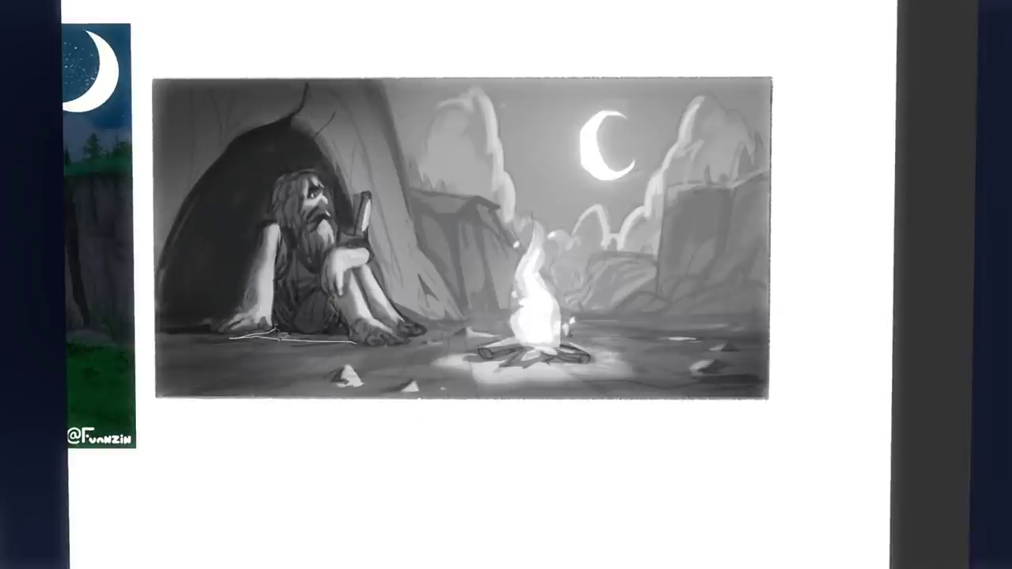
drag(343, 385, 335, 379)
drag(404, 391, 395, 391)
drag(709, 373, 715, 379)
drag(728, 349, 735, 351)
drag(735, 335, 742, 339)
drag(795, 334, 769, 423)
key(b)
drag(735, 372, 356, 395)
key(ctrl+d)
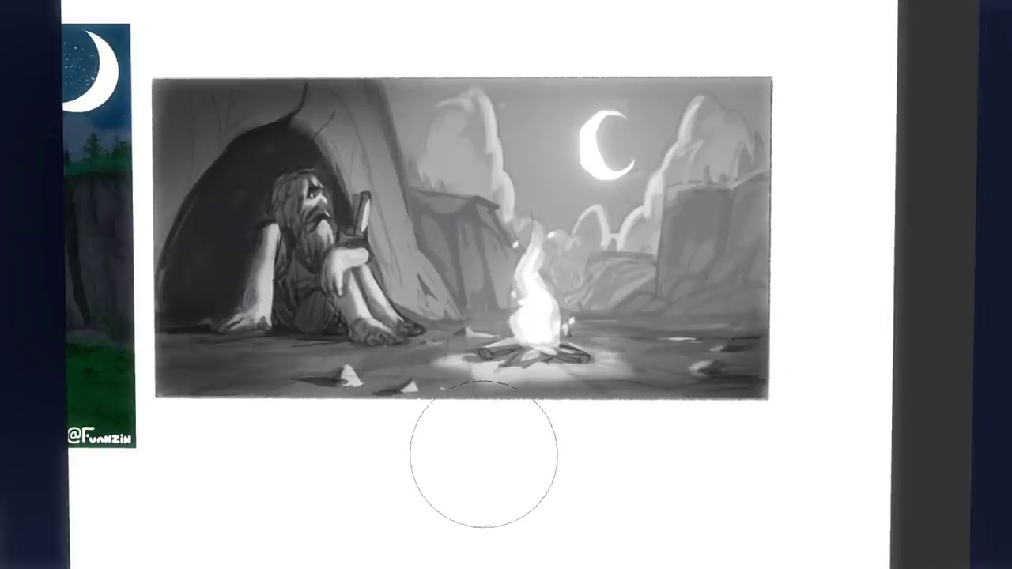
Step: Select the large cliff on the moon's side of the scene, blend soft tone into it, and deselect
key(l)
mouse_move(667, 188)
mouse_down()
mouse_move(630, 163)
mouse_move(692, 149)
mouse_up()
key(b)
drag(649, 356, 585, 316)
key(ctrl+d)
Step: Select the low rocks and background between the campfire and the far cliff, lighten them softly, and deselect
key(l)
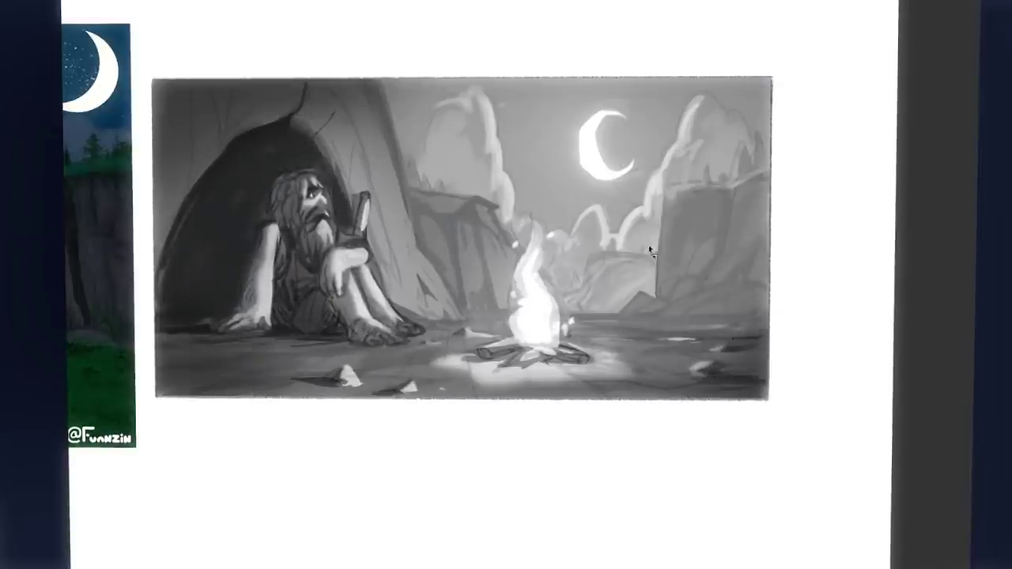
mouse_move(656, 250)
mouse_down()
mouse_move(563, 300)
mouse_move(674, 237)
mouse_up()
key(b)
drag(644, 384, 545, 316)
key(ctrl+d)
Step: Select the cliff between the cave and the campfire, brush soft light into its base, and deselect
drag(411, 178, 456, 114)
key(b)
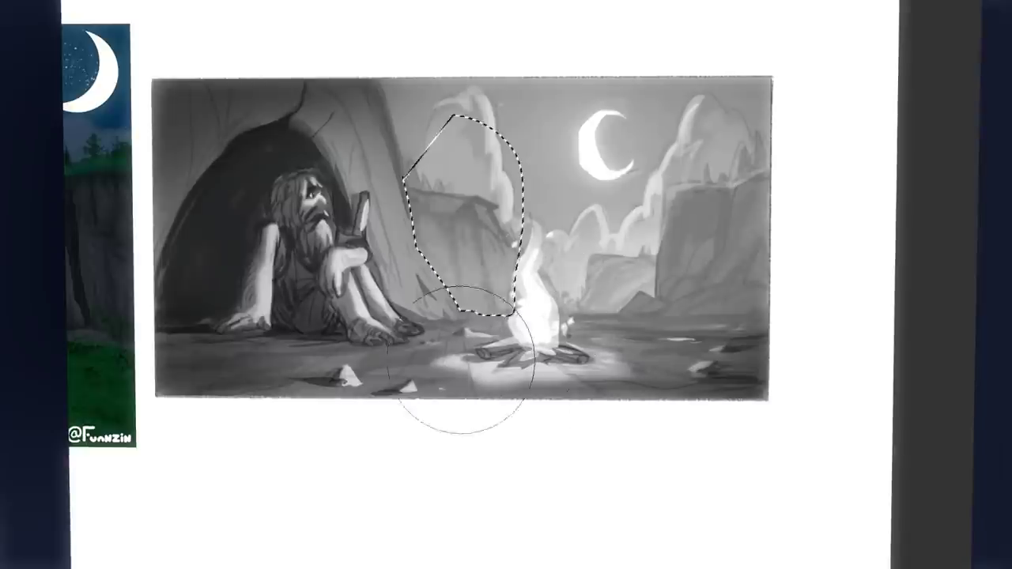
drag(465, 356, 474, 300)
key(ctrl+d)
Step: Select the pine tree silhouettes on top of the far cliff and paint them dark grey
key(l)
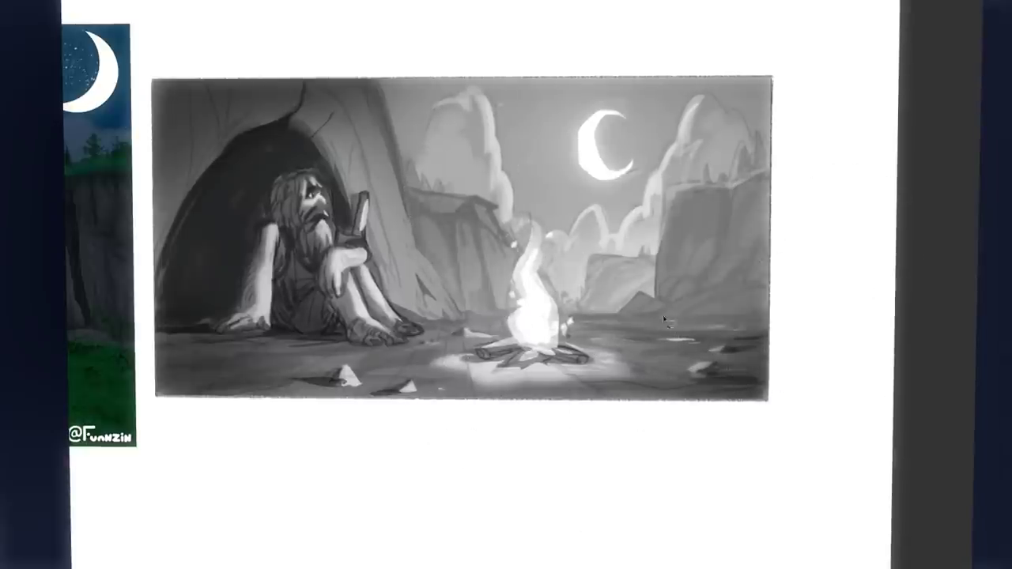
mouse_move(729, 173)
mouse_down()
mouse_move(765, 318)
mouse_move(729, 172)
mouse_move(755, 152)
mouse_move(702, 187)
mouse_up()
key(ctrl+d)
key(b)
drag(804, 213, 735, 170)
key(ctrl+d)
Step: Select the pine trees on the cliff beside the cave and paint them dark grey
key(l)
mouse_move(403, 176)
mouse_down()
mouse_move(407, 163)
mouse_move(452, 200)
mouse_move(404, 177)
mouse_up()
key(b)
drag(451, 277, 431, 225)
key(ctrl+d)
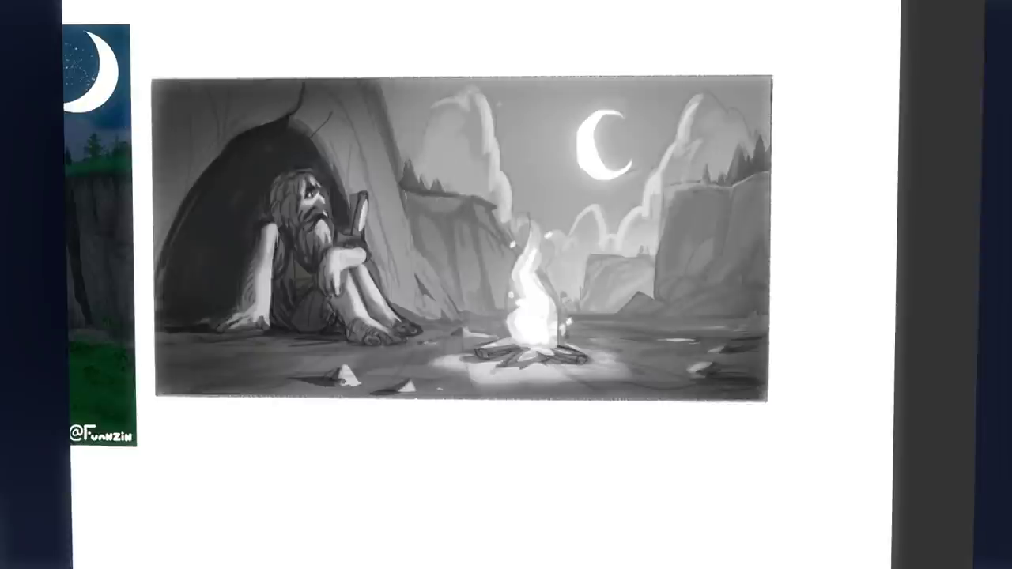
Step: Select the area along the cave wall's outer edge and soft-shade it to separate the wall from the cliff
drag(400, 170, 405, 167)
key(b)
drag(411, 269, 417, 355)
key(ctrl+d)
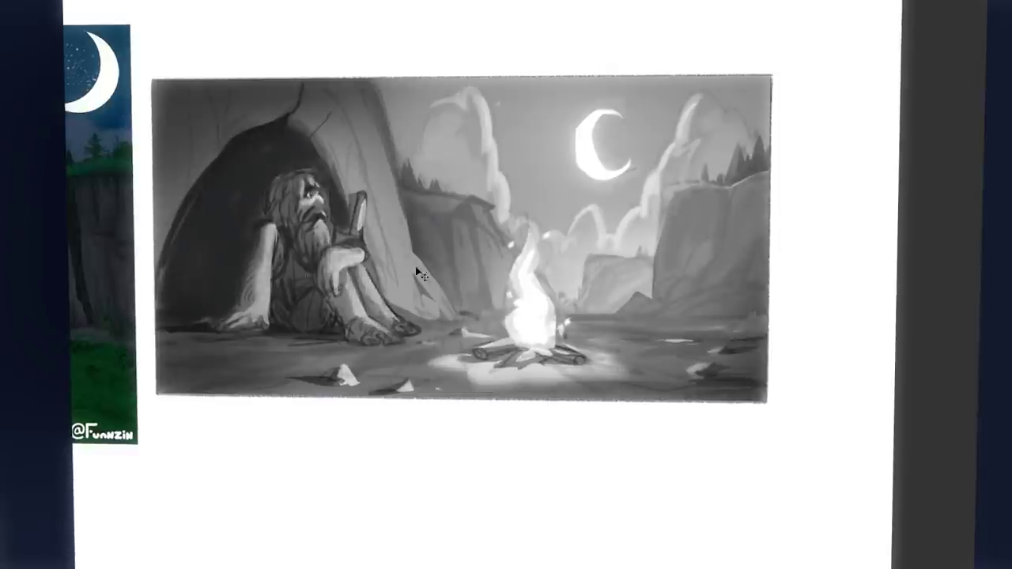
Step: Refine the caveman's hair, face and beard with a detail brush and scatter small stars across the sky
right_click(343, 207)
double_click(629, 373)
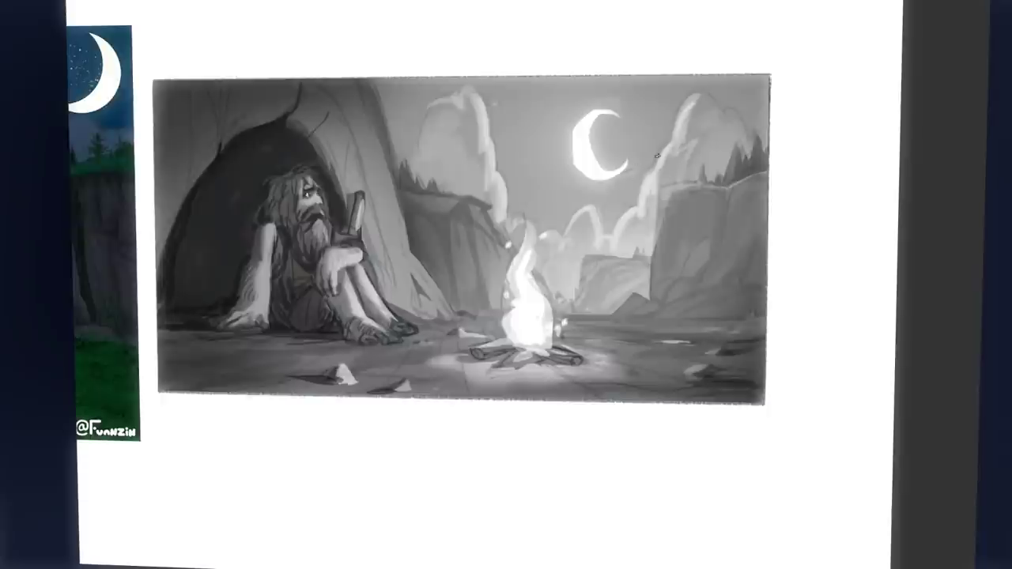
right_click(569, 117)
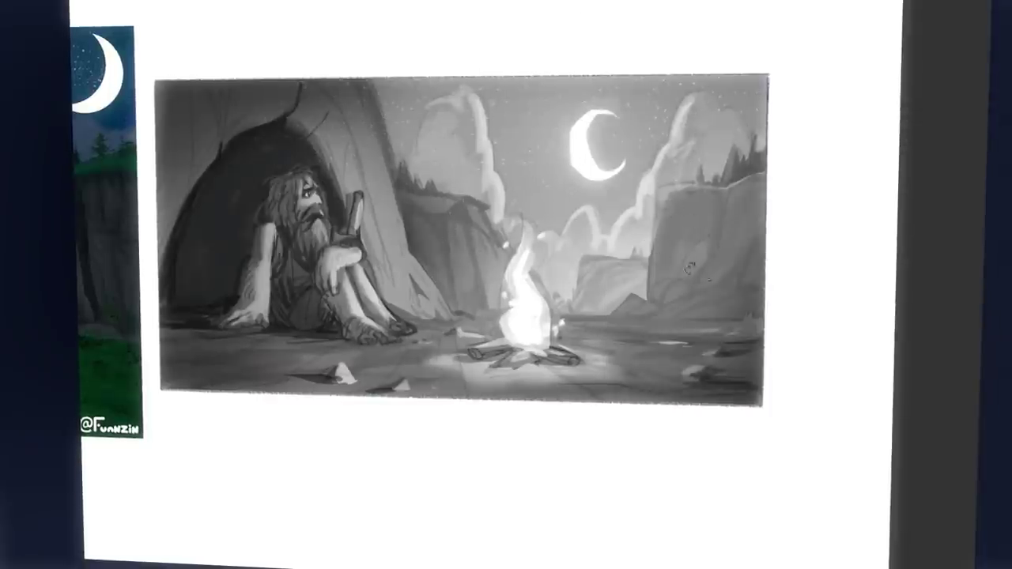
Step: Select the open sky around the clouds, darken its upper part with the soft Fofão brush, and deselect
mouse_move(366, 75)
mouse_down()
mouse_move(481, 107)
mouse_move(562, 244)
mouse_move(676, 109)
mouse_move(381, 19)
mouse_up()
key(b)
right_click(617, 246)
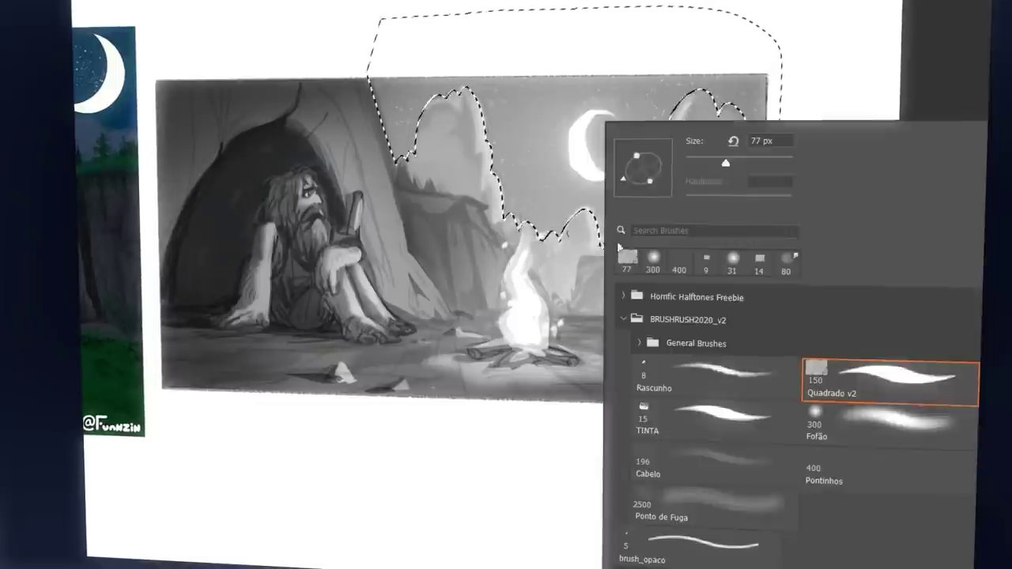
click(877, 425)
drag(456, 114, 863, 88)
mouse_move(391, 106)
mouse_down()
mouse_move(795, 77)
mouse_move(822, 112)
mouse_up()
key(ctrl+d)
Step: Adjust the soft brush size and paint a light glow around the crescent moon
right_click(602, 120)
click(699, 162)
click(598, 146)
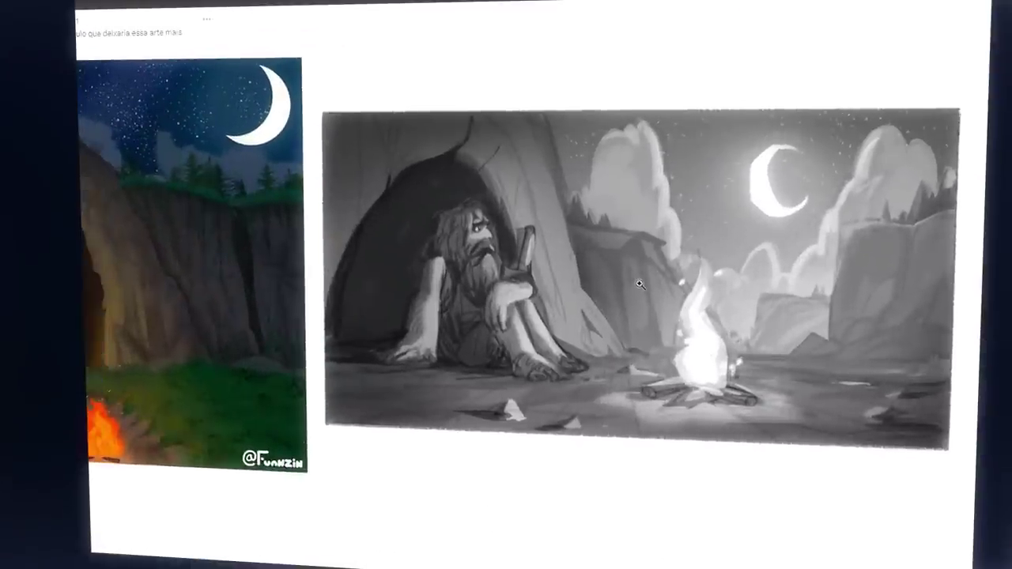
Step: Increase the painting's contrast with Levels, raising the black input to 11 and bringing the white input inward
drag(612, 292, 610, 290)
key(ctrl+l)
drag(952, 118, 879, 36)
drag(868, 220, 878, 220)
drag(989, 221, 979, 221)
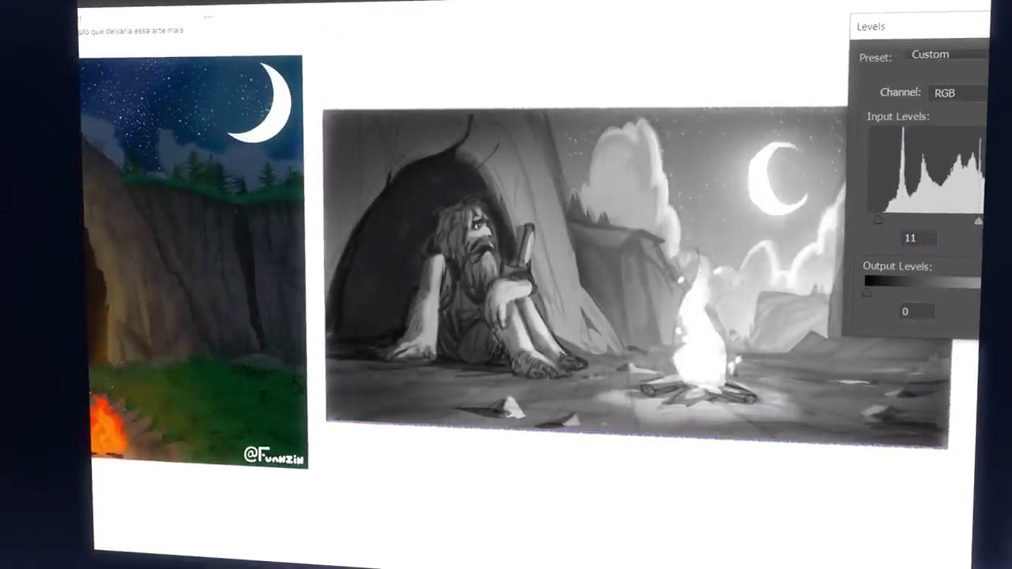
key(Return)
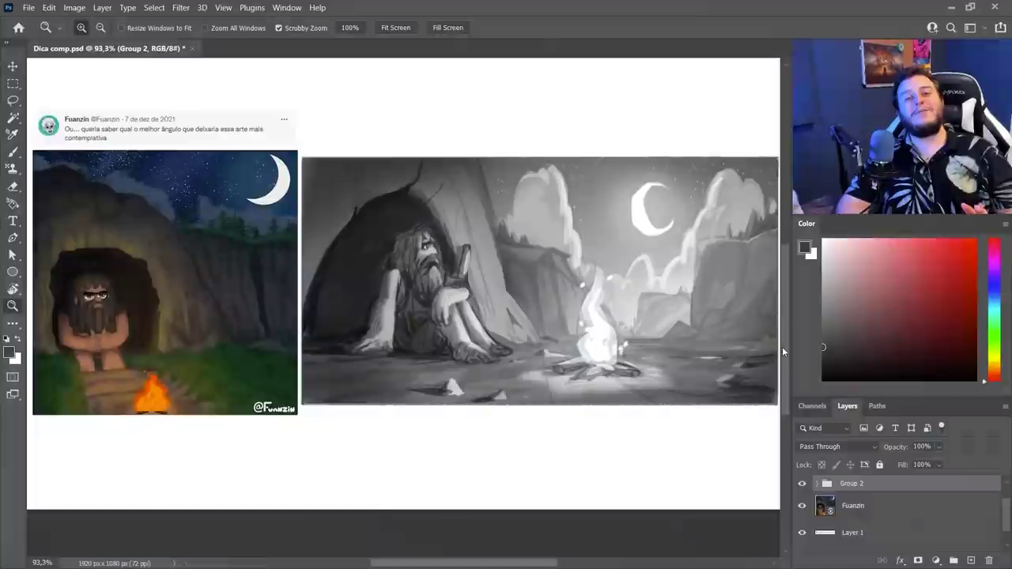